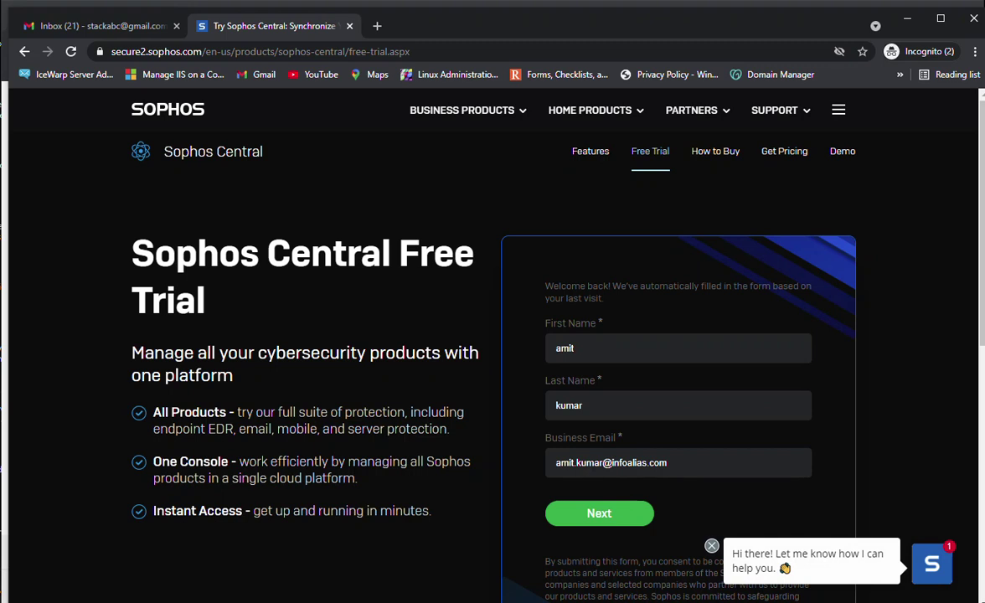
Replace the business email with a Gmail address and submit the first step of the trial form.
triple_click(612, 463)
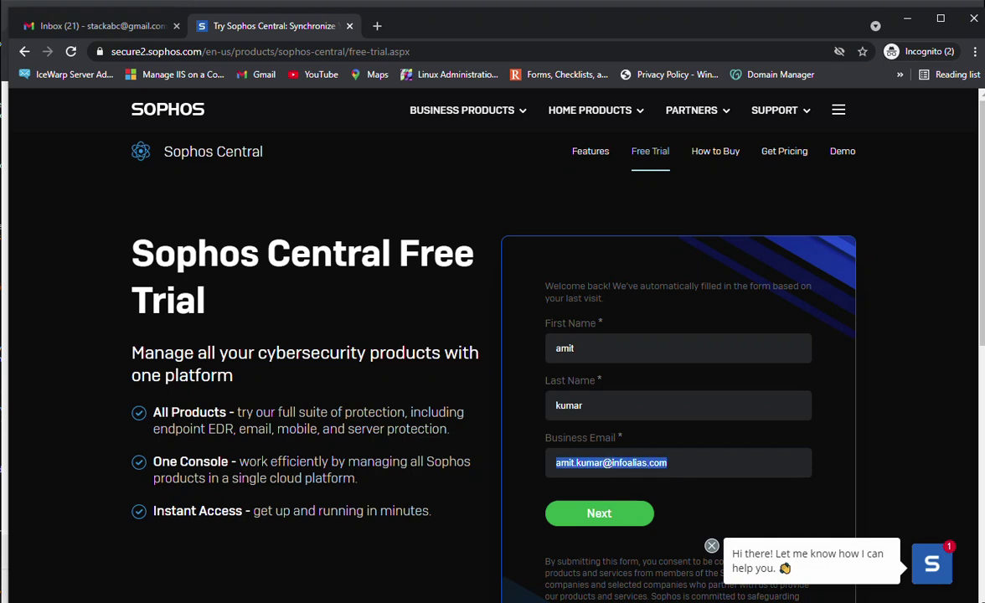
text(stack)
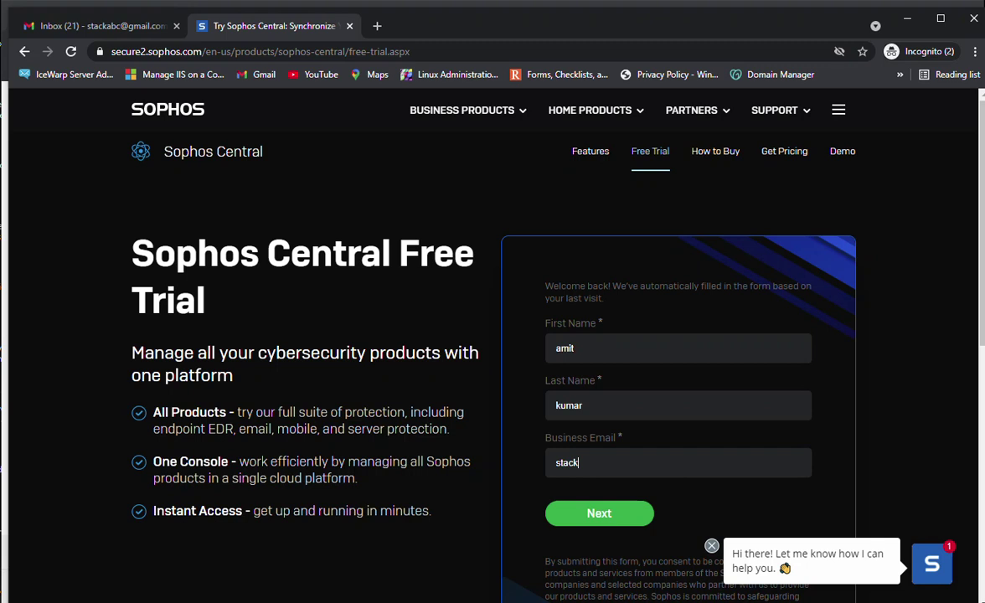
key(Return)
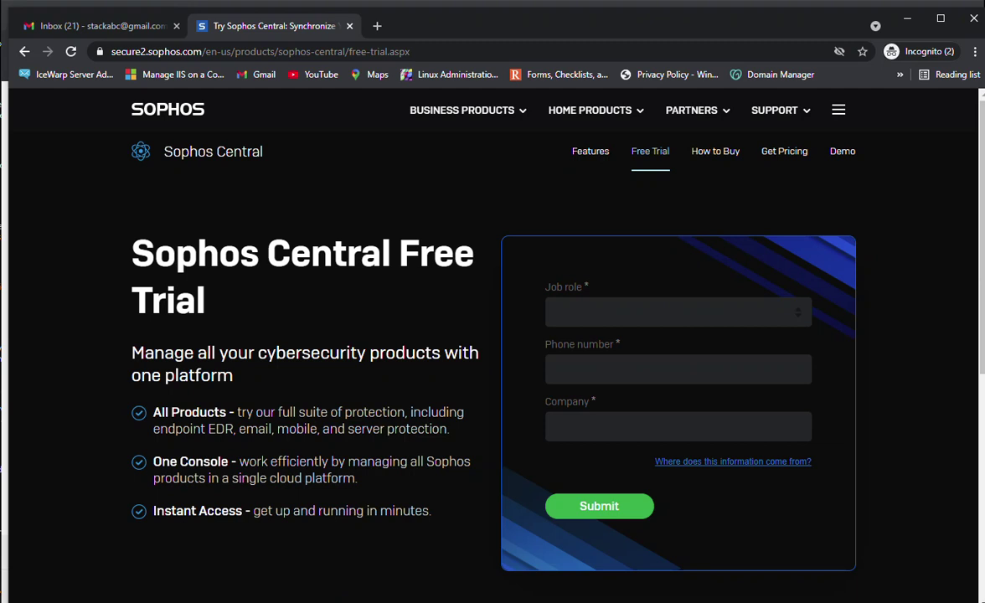
Choose IT Director/Manager as the job role and enter the phone number.
click(678, 311)
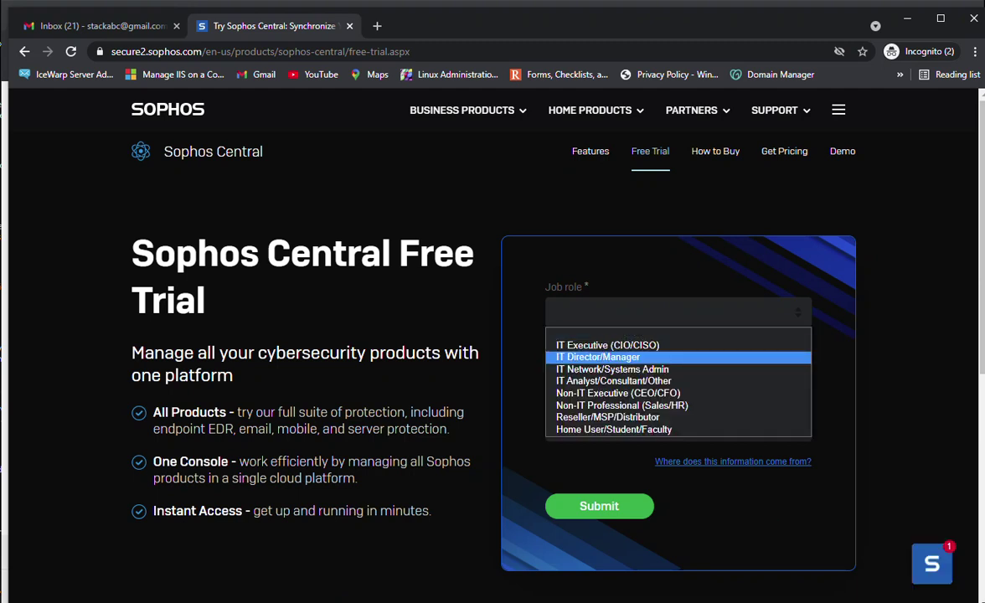
click(597, 357)
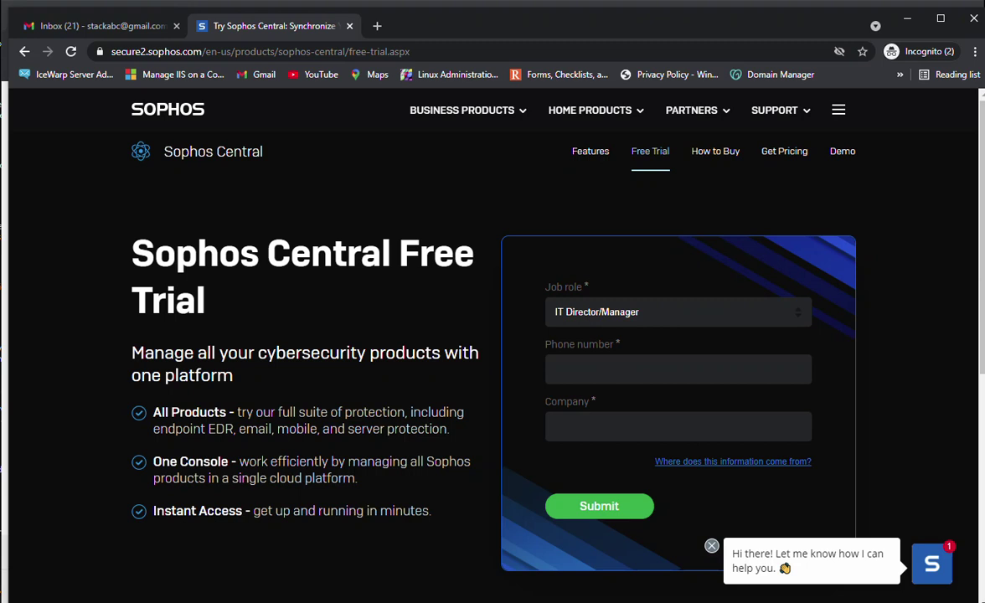
text(infalias)
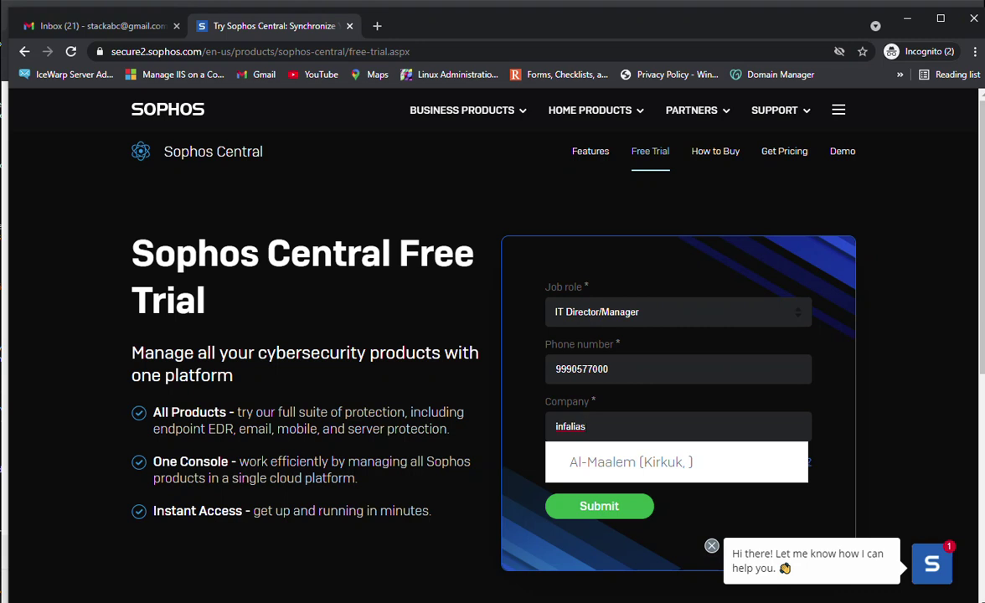
Correct and complete the company name as 'infoalias pvt ltd.'.
key(BackSpace)
key(BackSpace)
key(BackSpace)
key(BackSpace)
key(BackSpace)
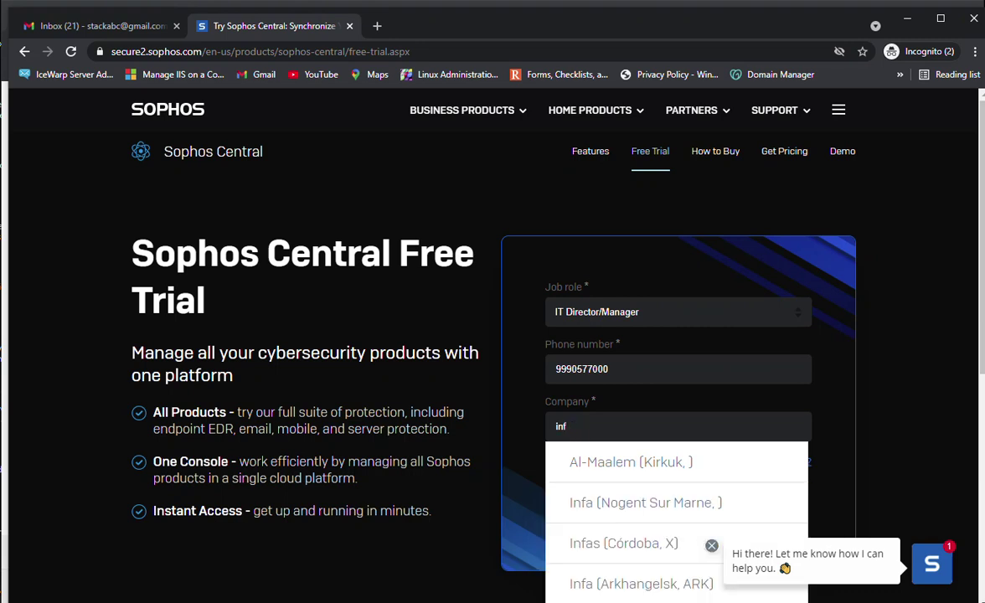
text(oalaias)
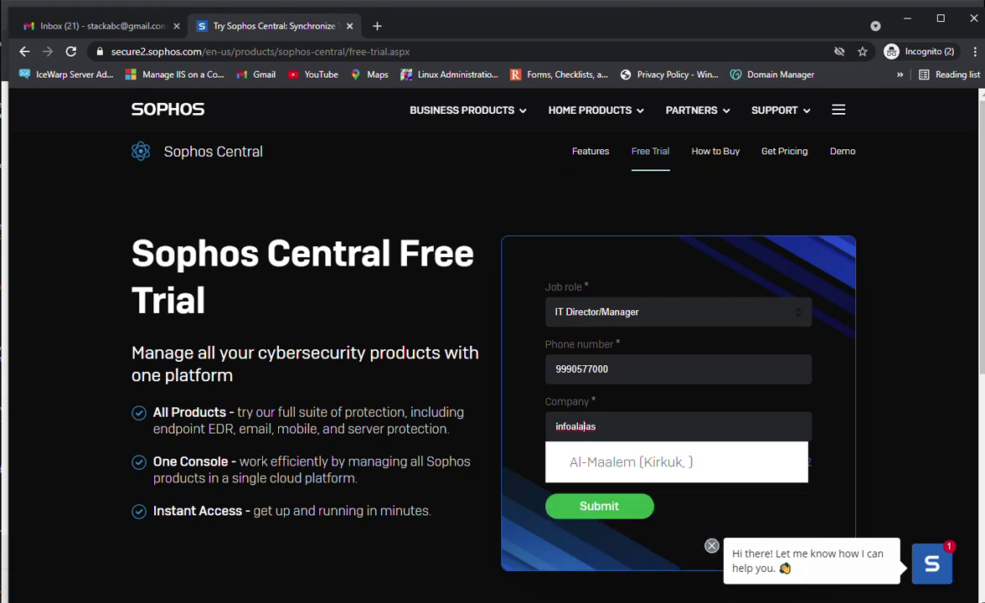
key(Down)
key(BackSpace)
key(End)
text(pvt ltd.)
key(Tab)
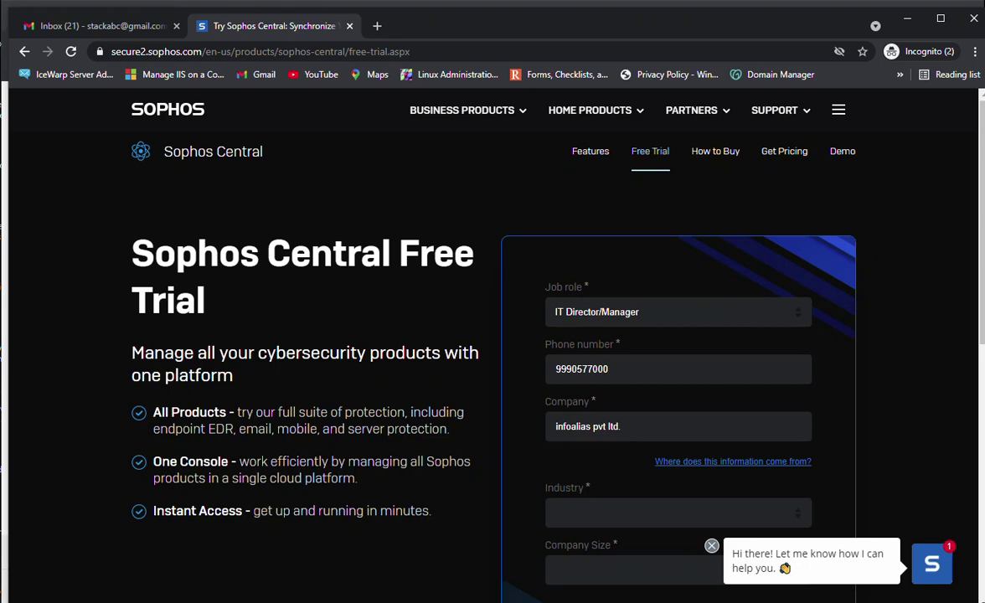
Choose Other as the industry, enter company size 5, and submit the trial request.
scroll(493, 335, down, 3)
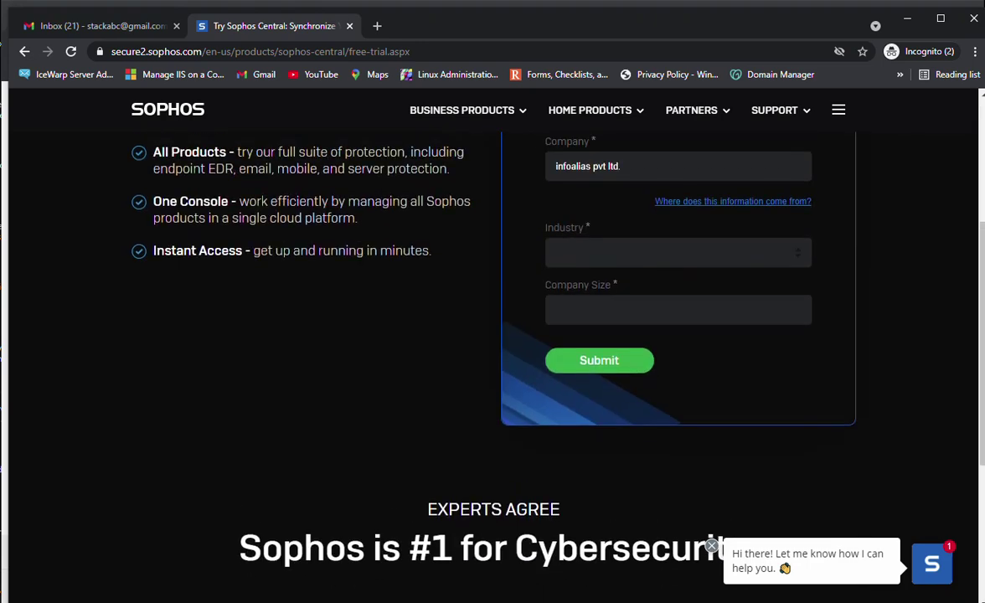
scroll(493, 335, up, 1)
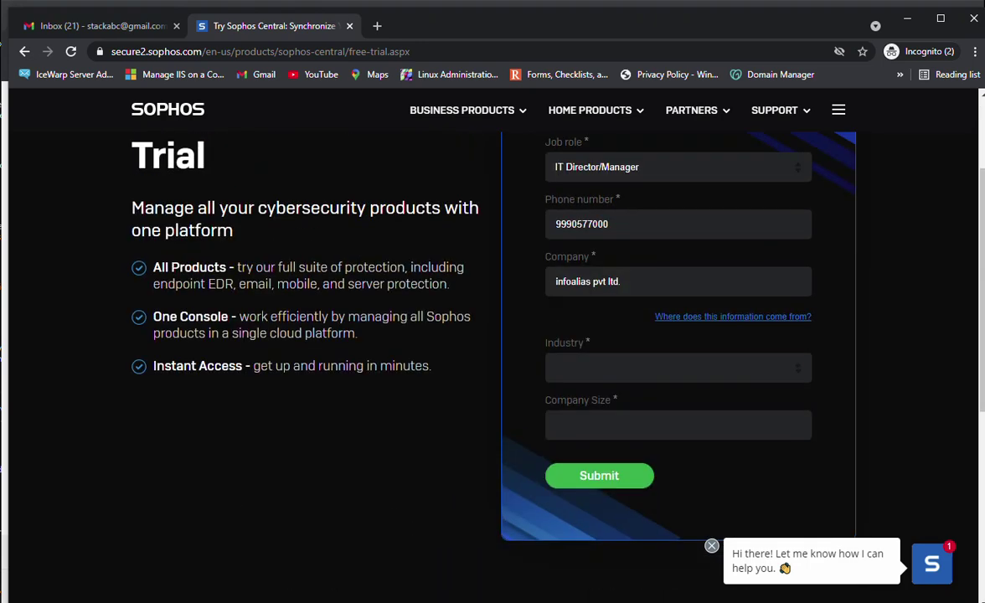
click(678, 367)
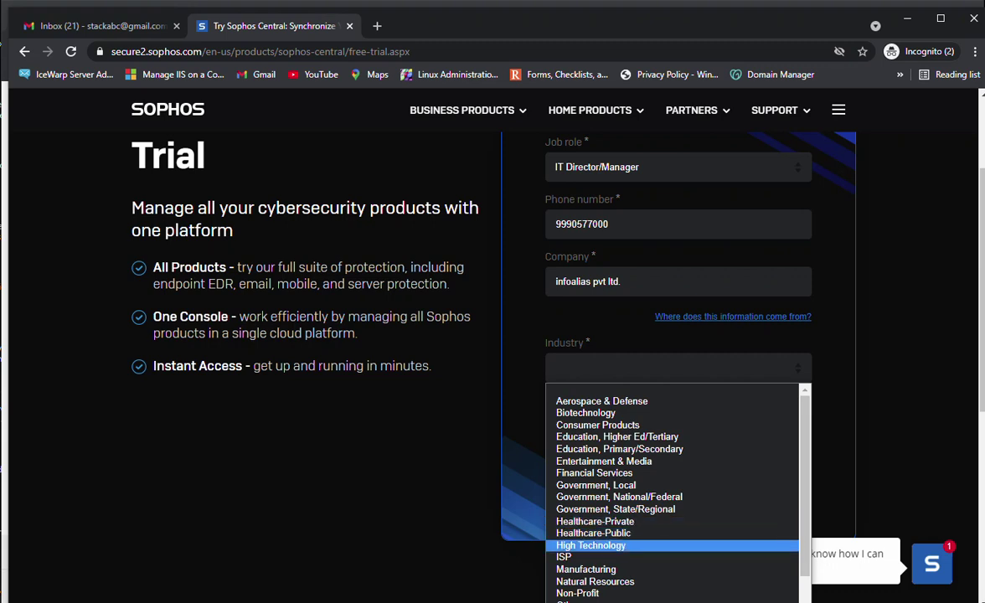
click(578, 599)
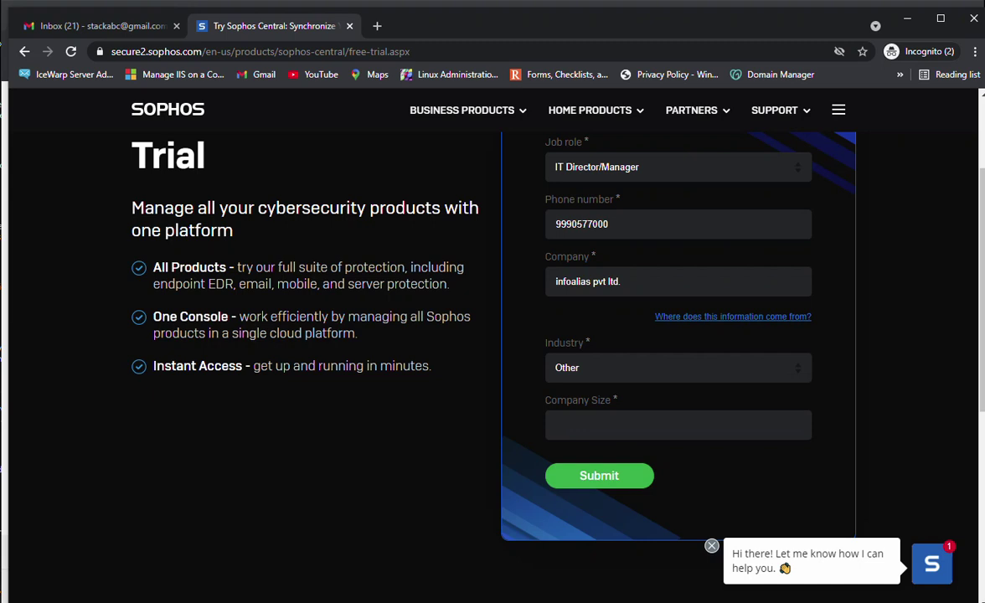
click(678, 368)
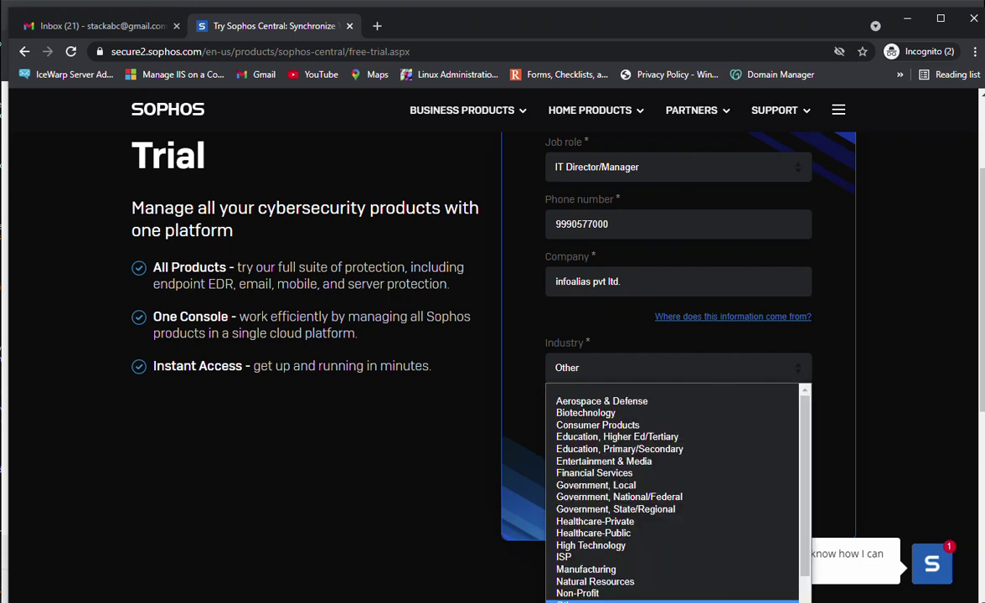
key(i)
key(o)
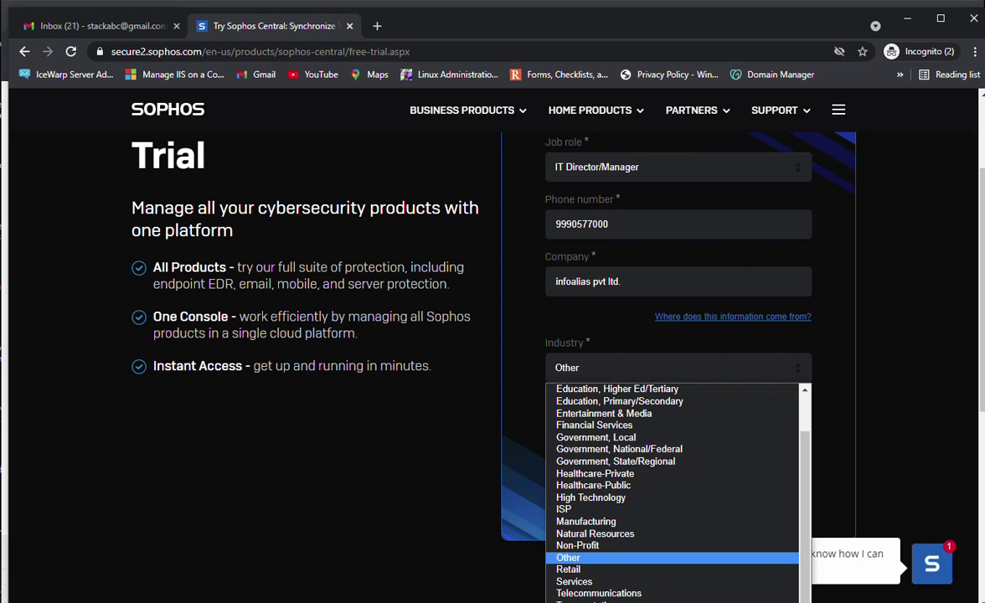
key(Return)
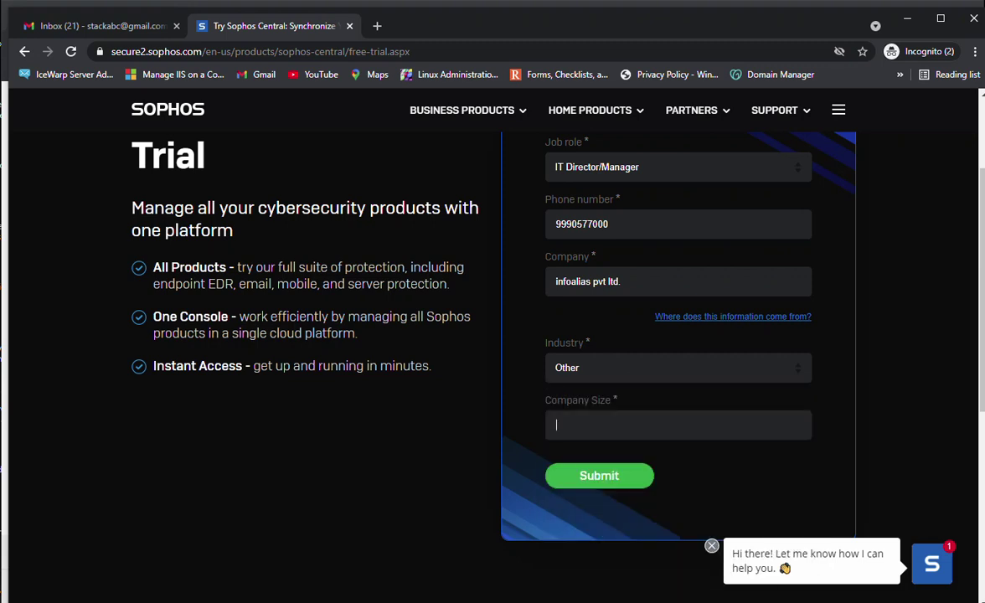
text(5)
key(Return)
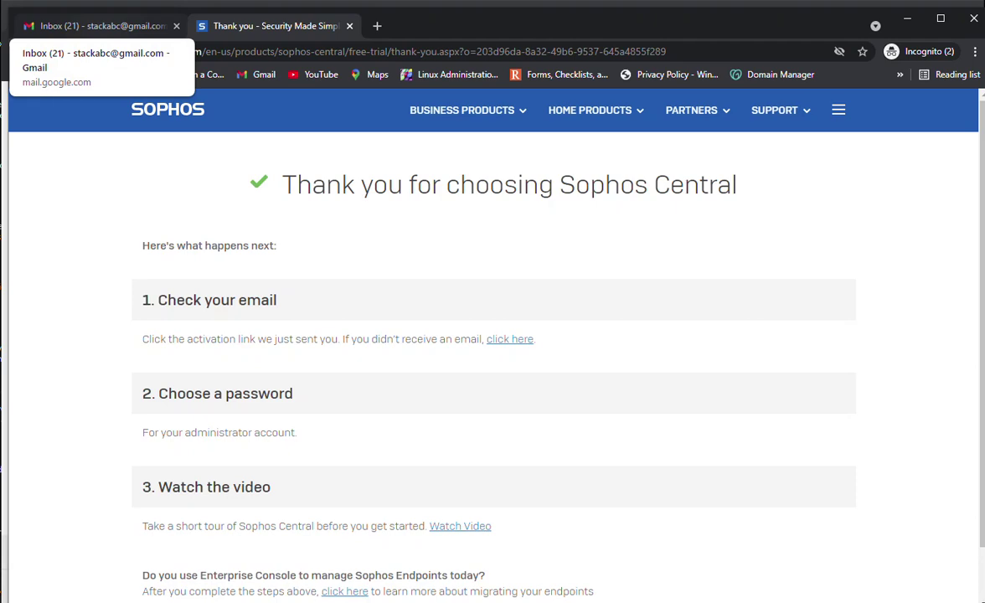
Switch to Gmail and refresh the inbox repeatedly, waiting for the activation email.
click(96, 26)
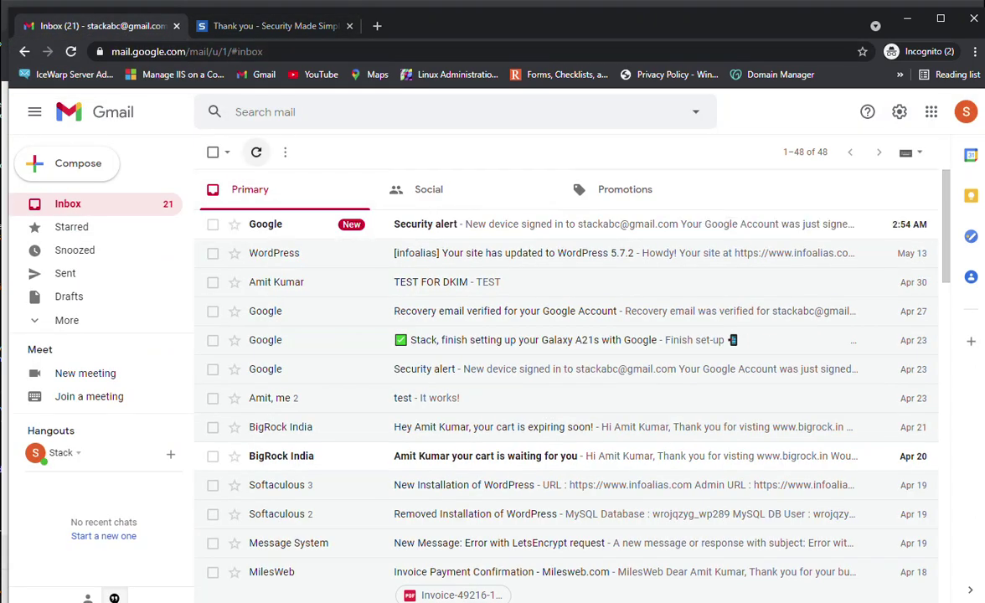
click(256, 152)
click(256, 152)
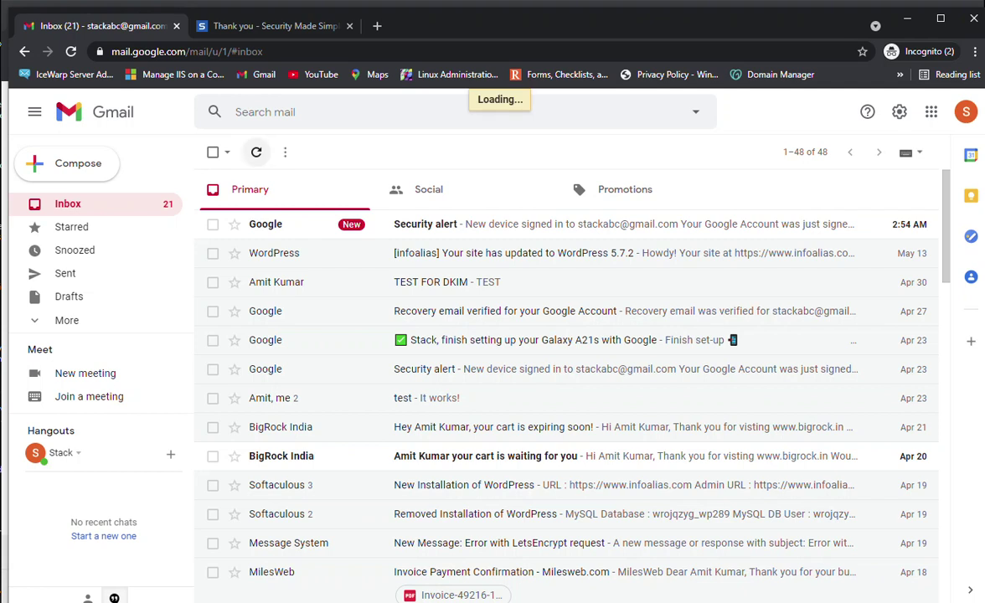
click(256, 151)
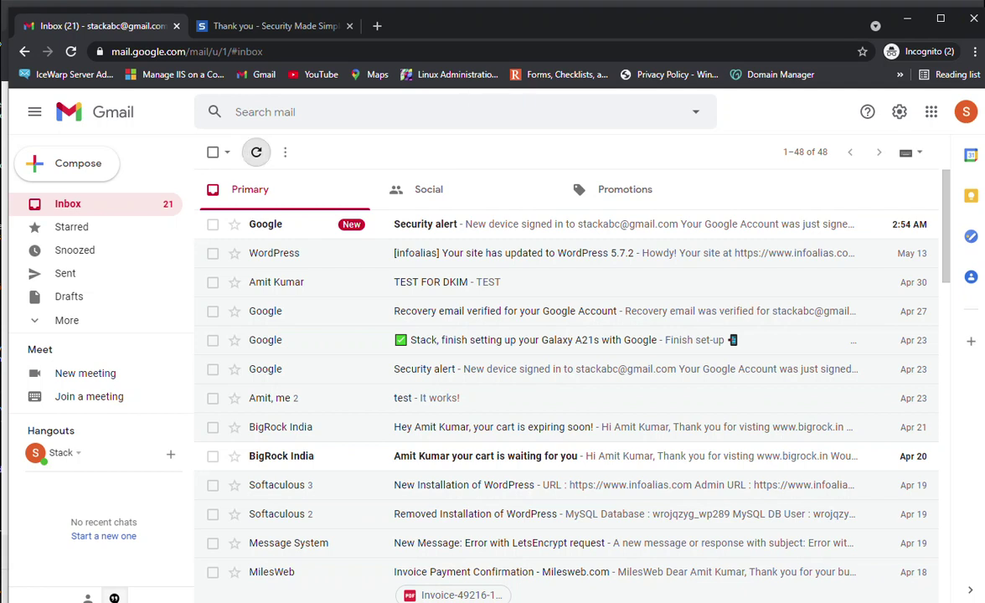
click(256, 151)
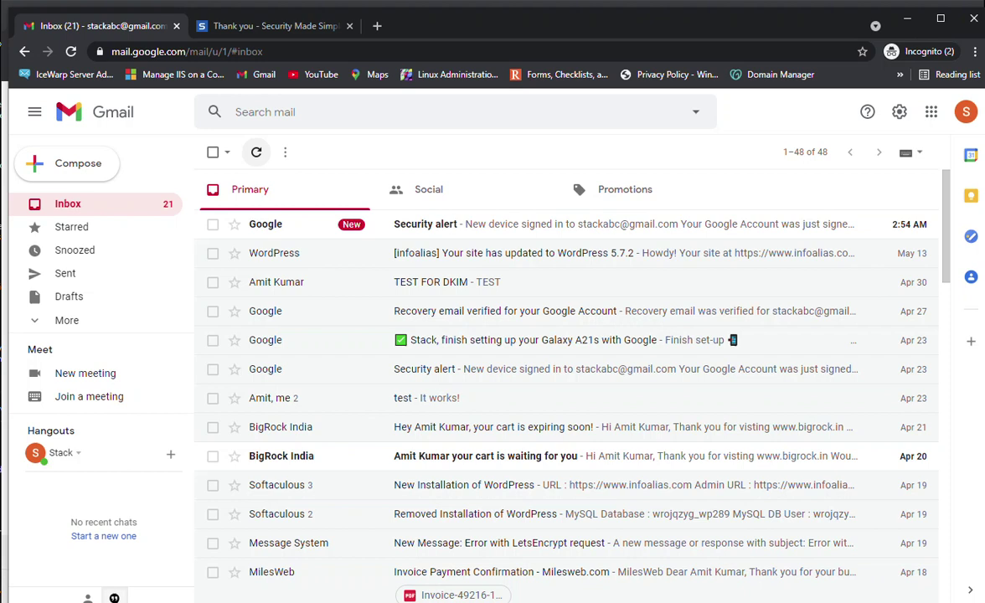
click(257, 152)
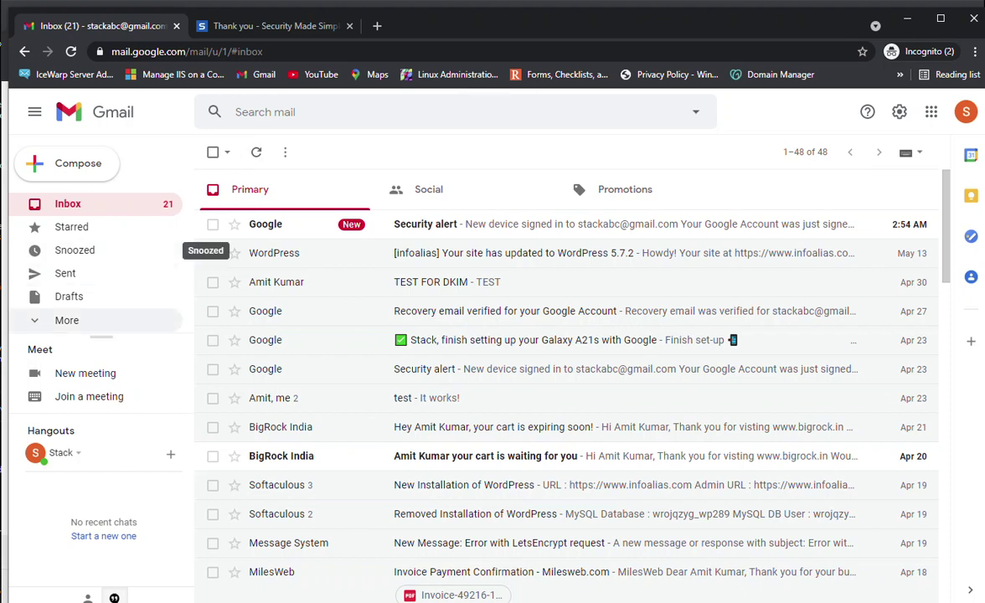
Check All Mail, refresh again, and open the 'Activate your Sophos Central account' email.
click(66, 320)
scroll(100, 327, down, 2)
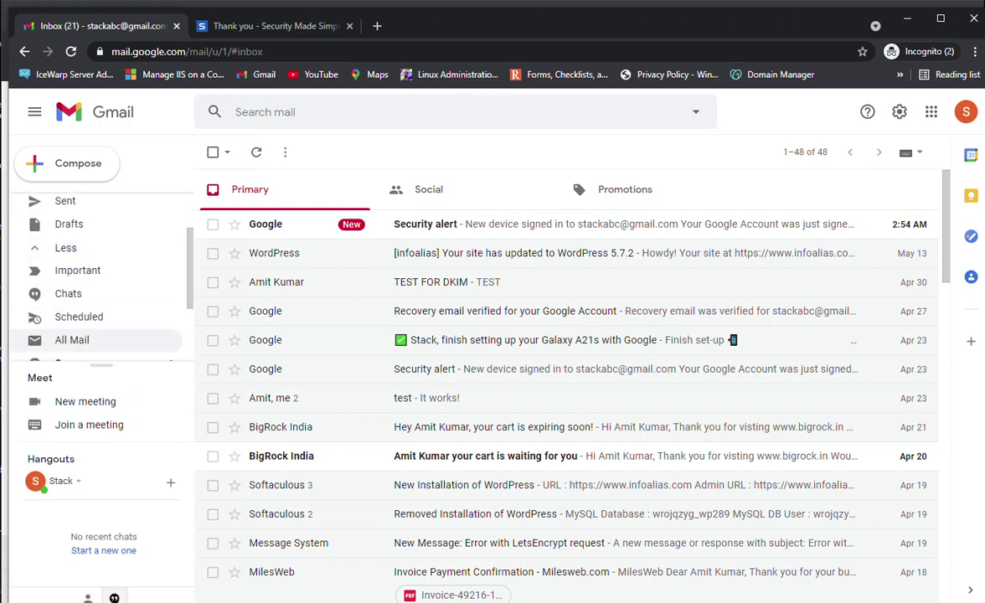
click(72, 339)
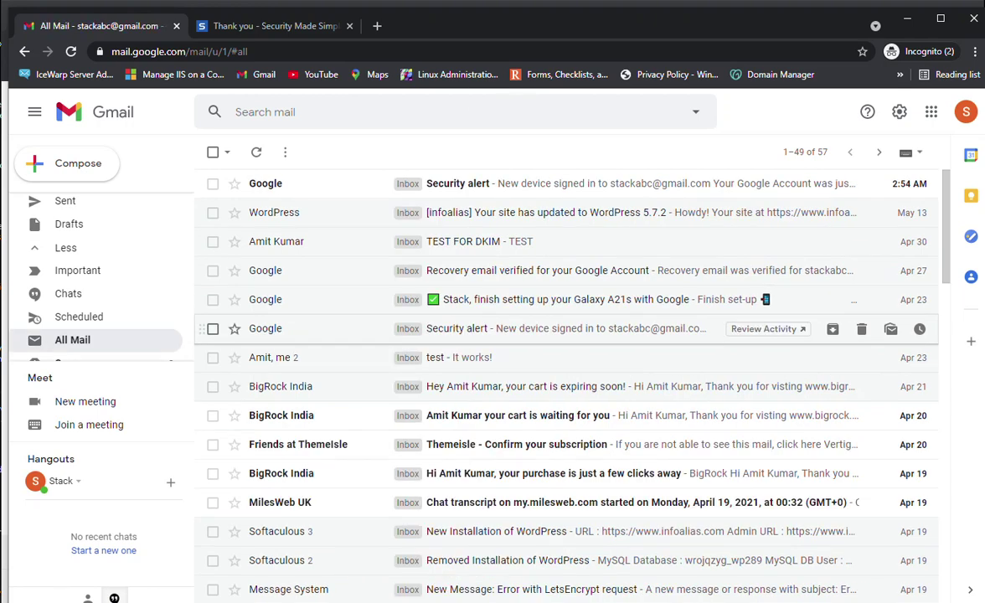
click(256, 151)
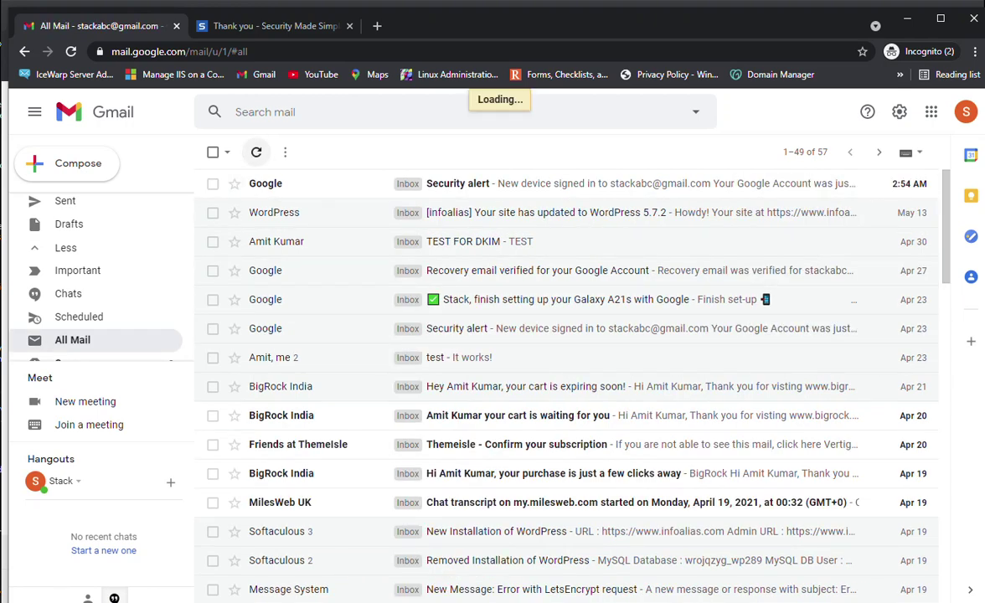
click(256, 151)
click(256, 151)
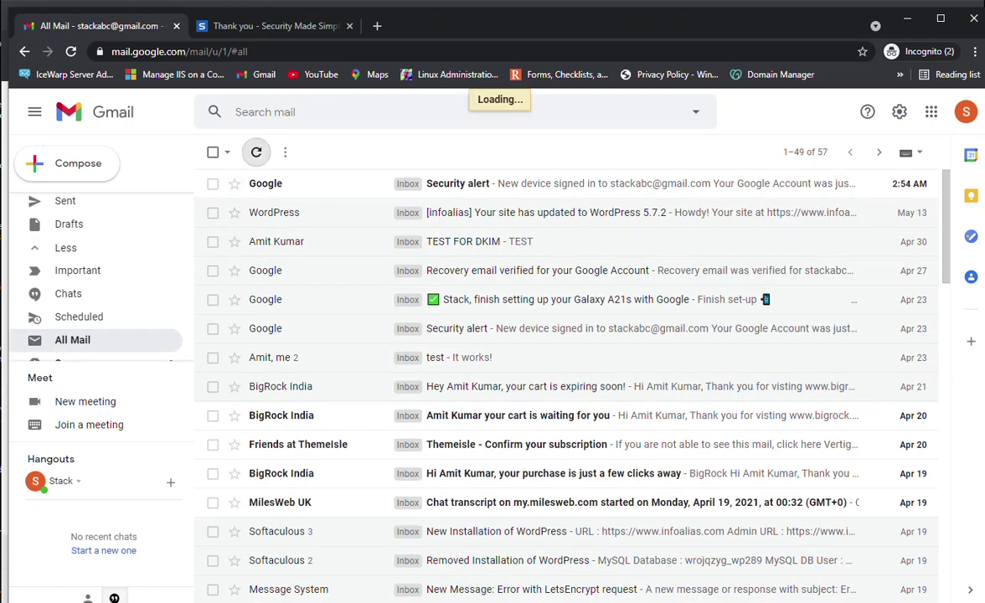
click(256, 152)
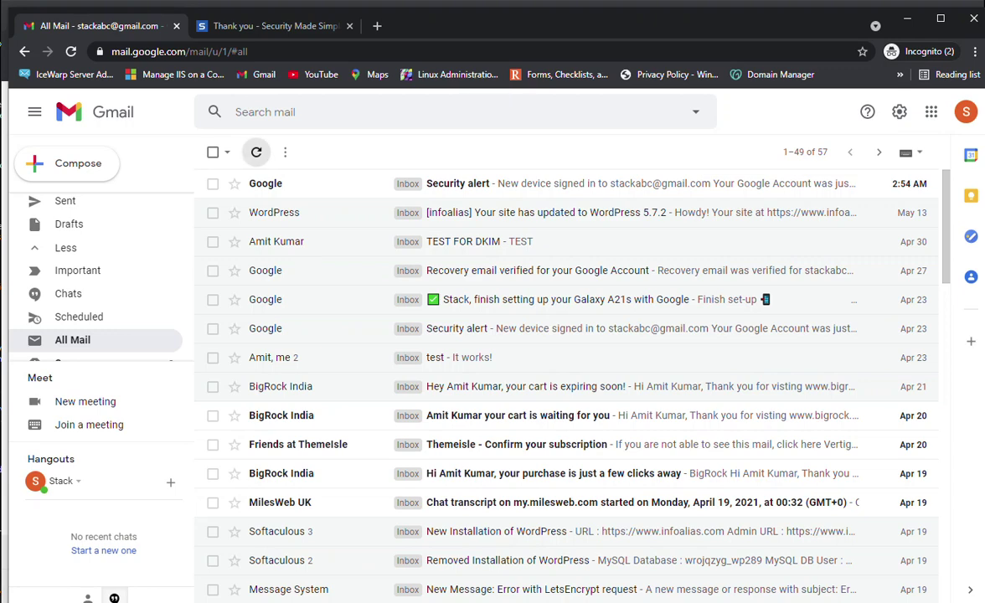
click(256, 152)
click(257, 152)
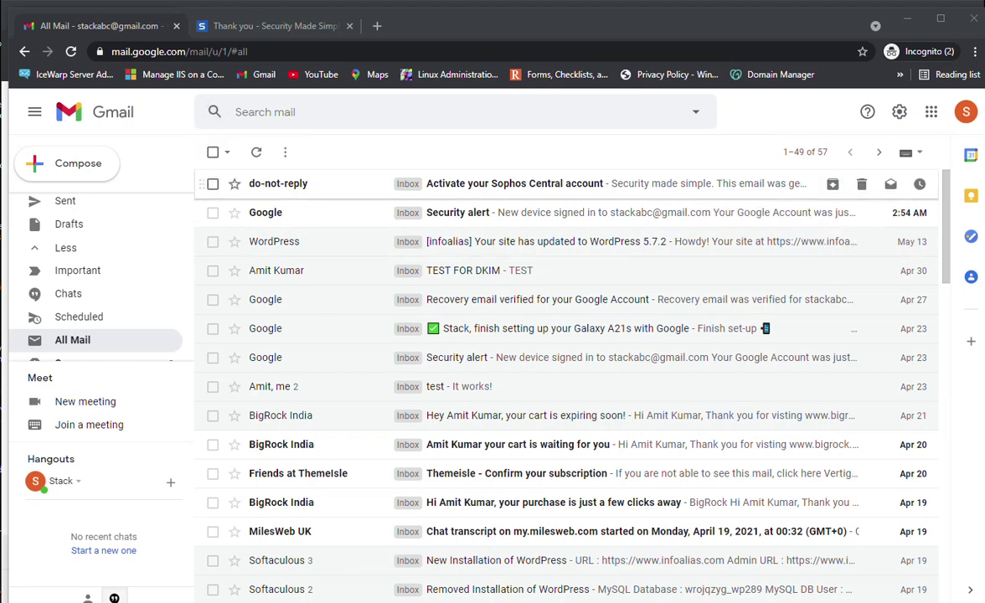
click(514, 183)
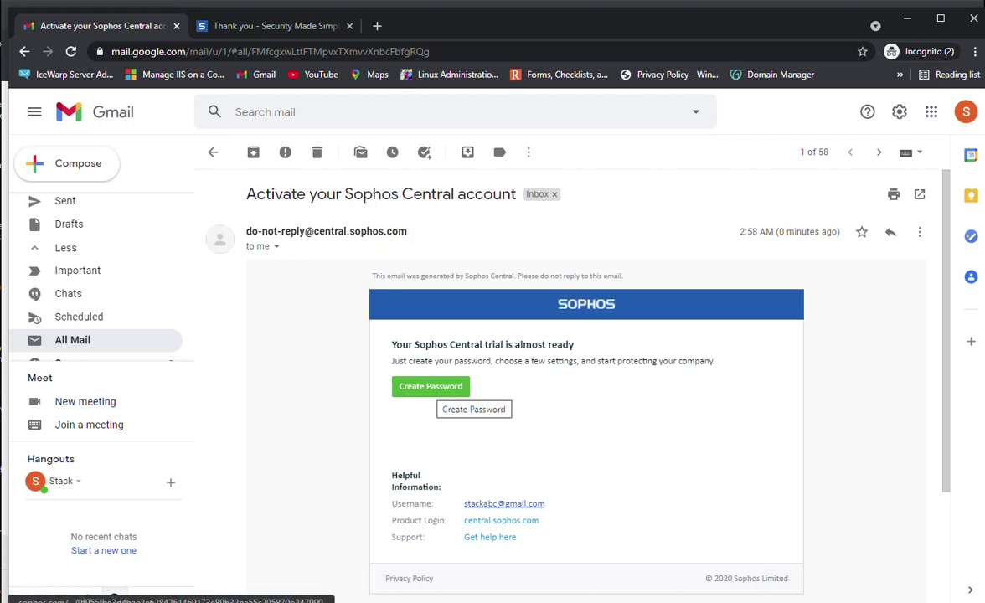
Follow the Create Password link in the activation email.
click(430, 386)
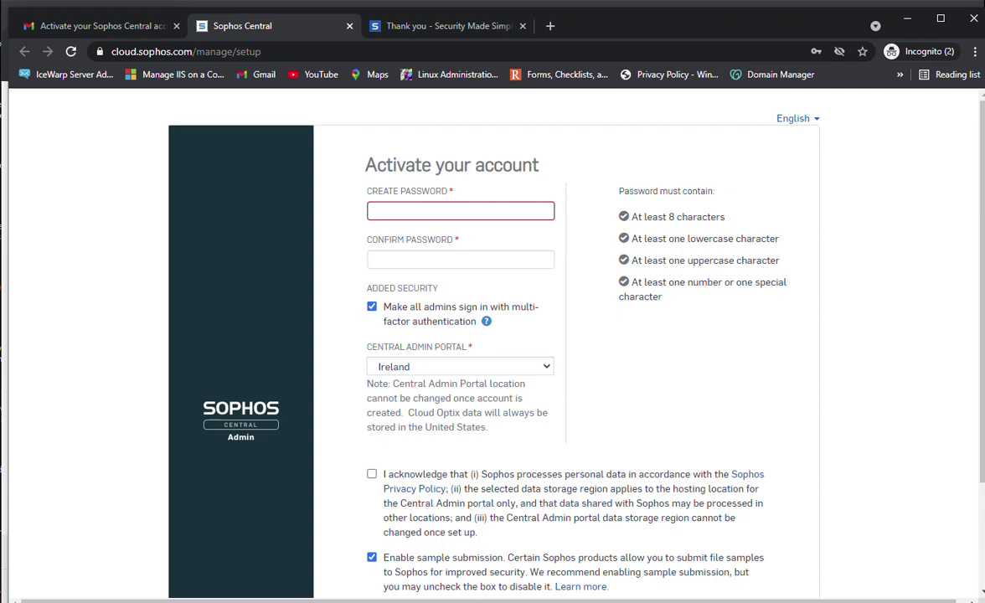
Enter and confirm the new account password, and choose United States as the admin portal.
click(460, 210)
text(••••••)
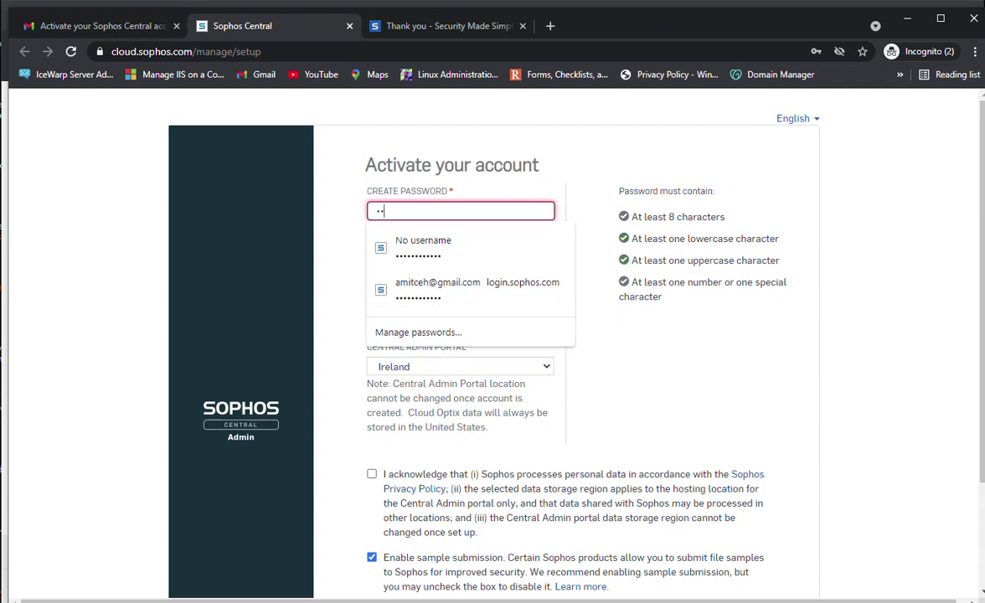
text(••••••••••••)
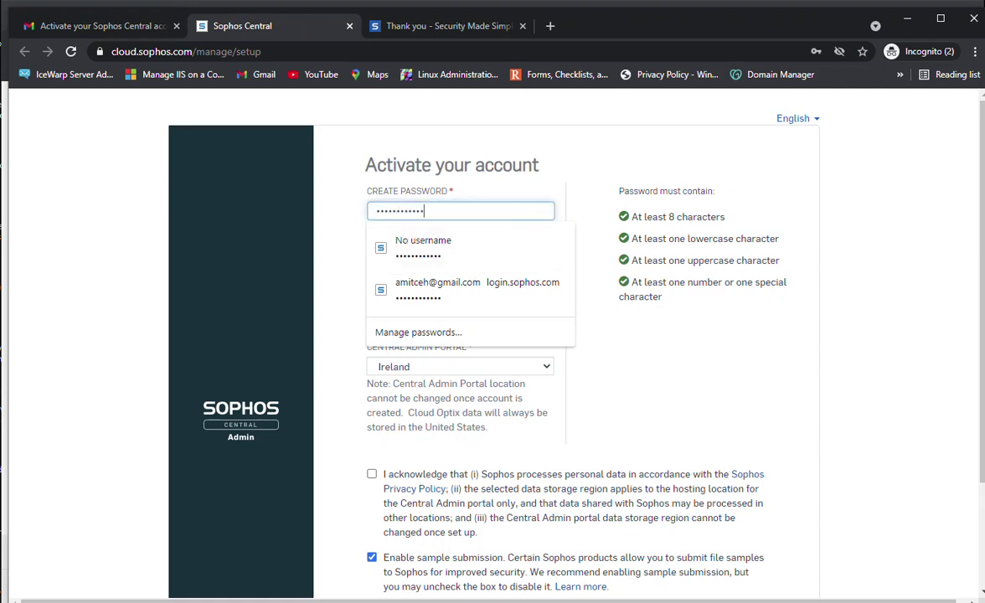
key(Tab)
click(460, 258)
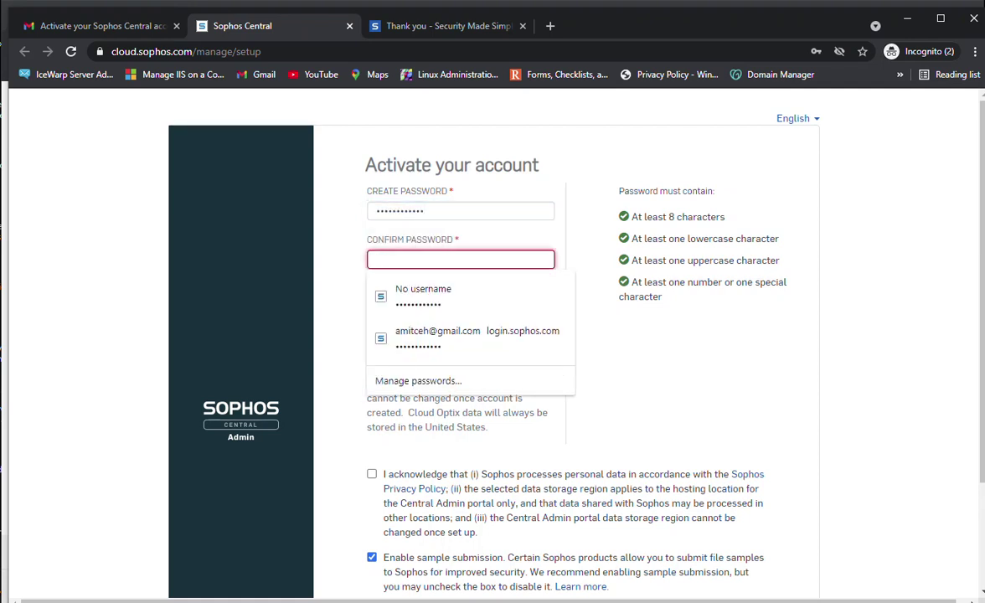
text(••••••••••••)
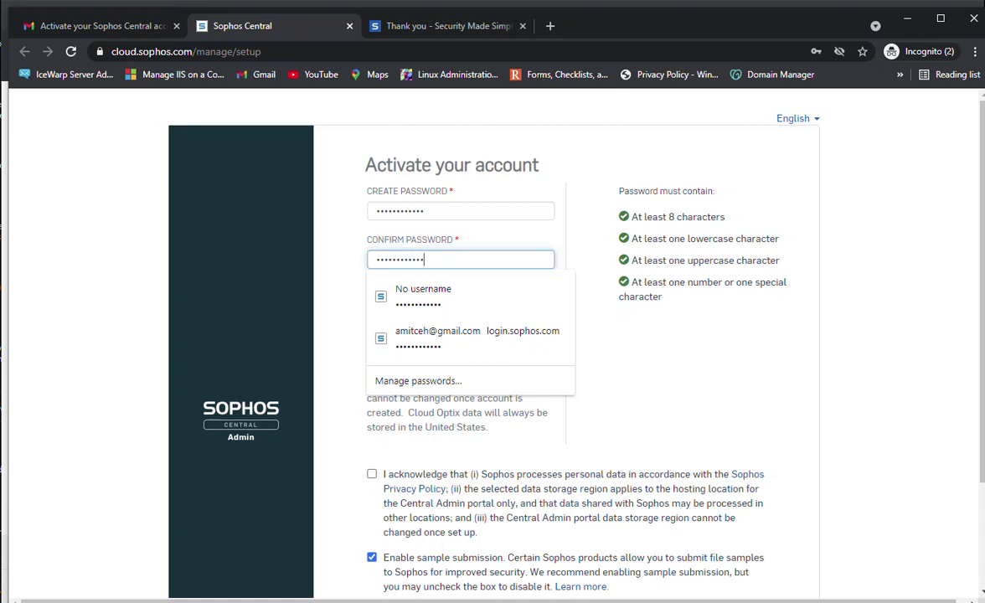
key(Tab)
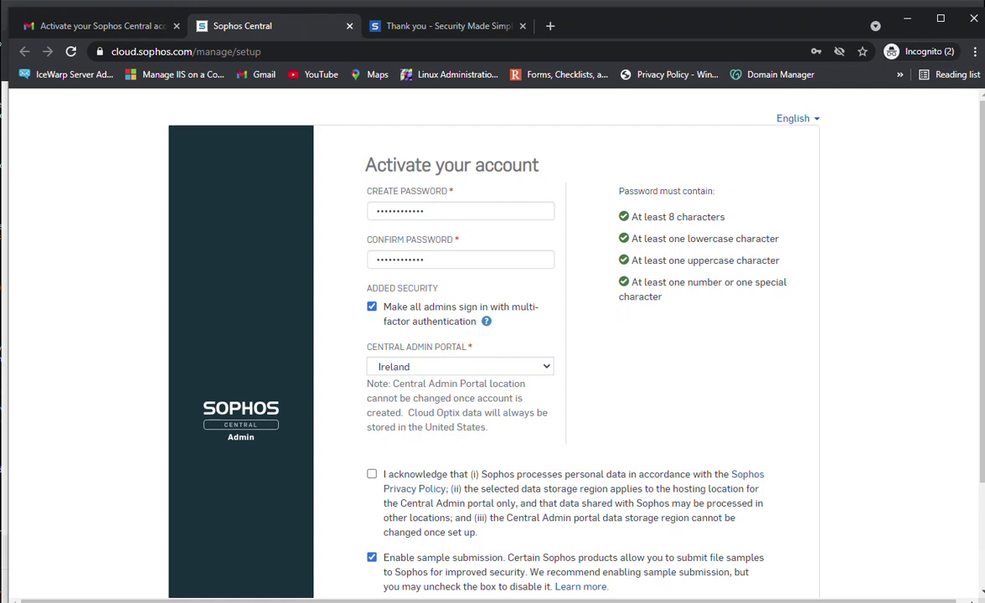
key(alt+Down)
key(Up)
key(Up)
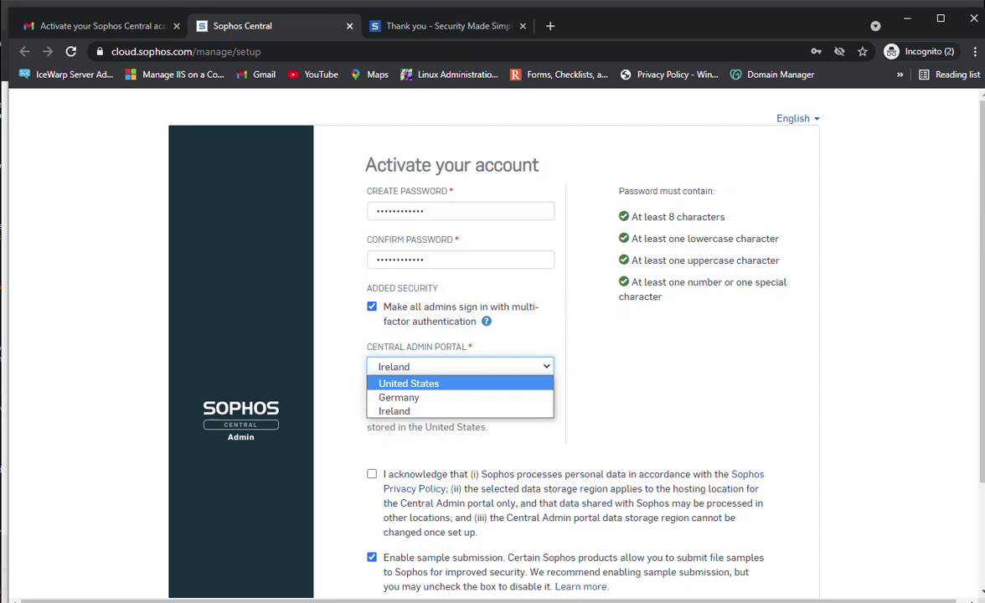
click(408, 383)
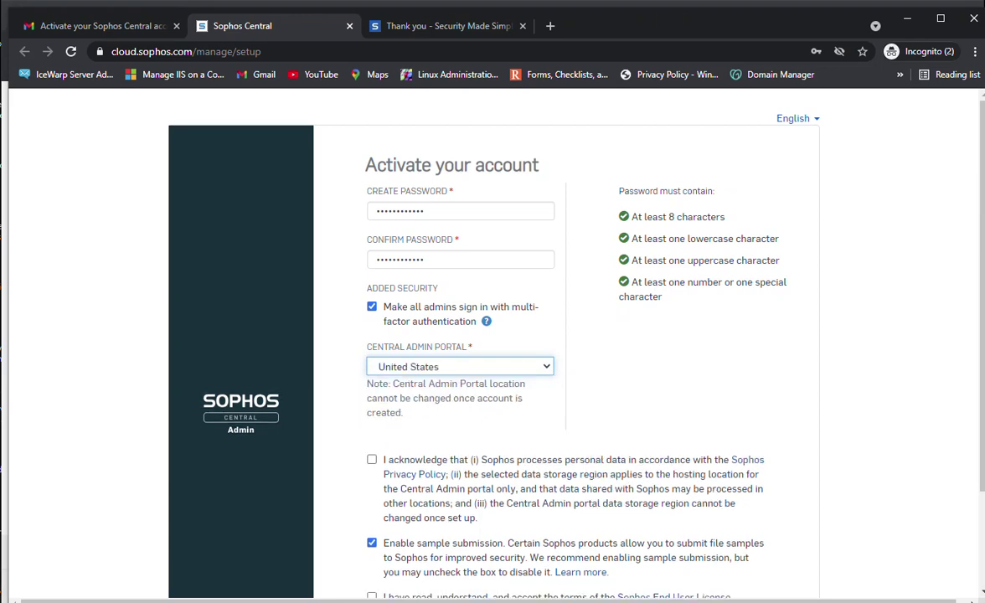
Accept the data-processing and licence agreement terms and activate the account.
scroll(493, 336, down, 3)
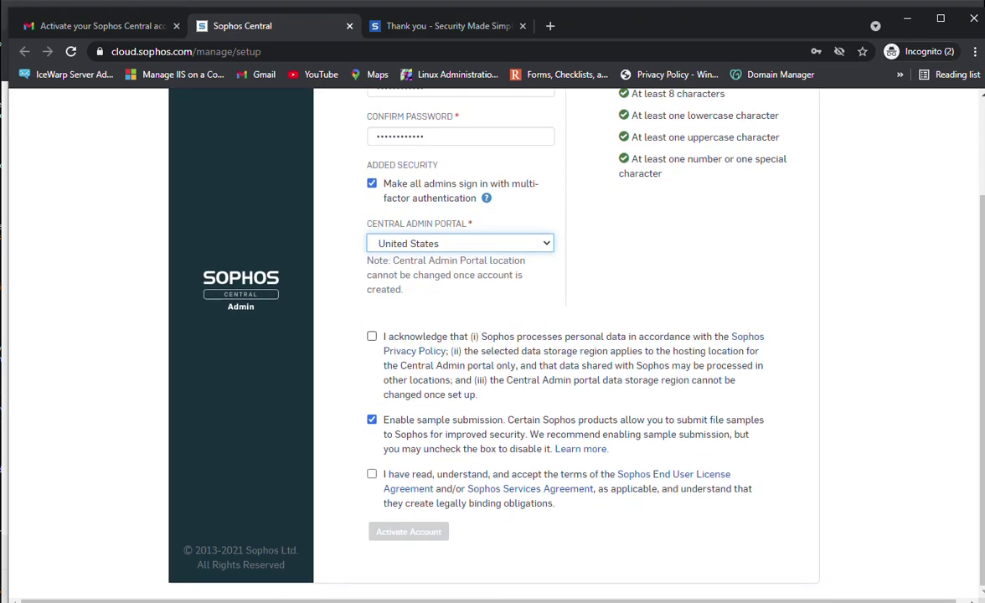
click(371, 336)
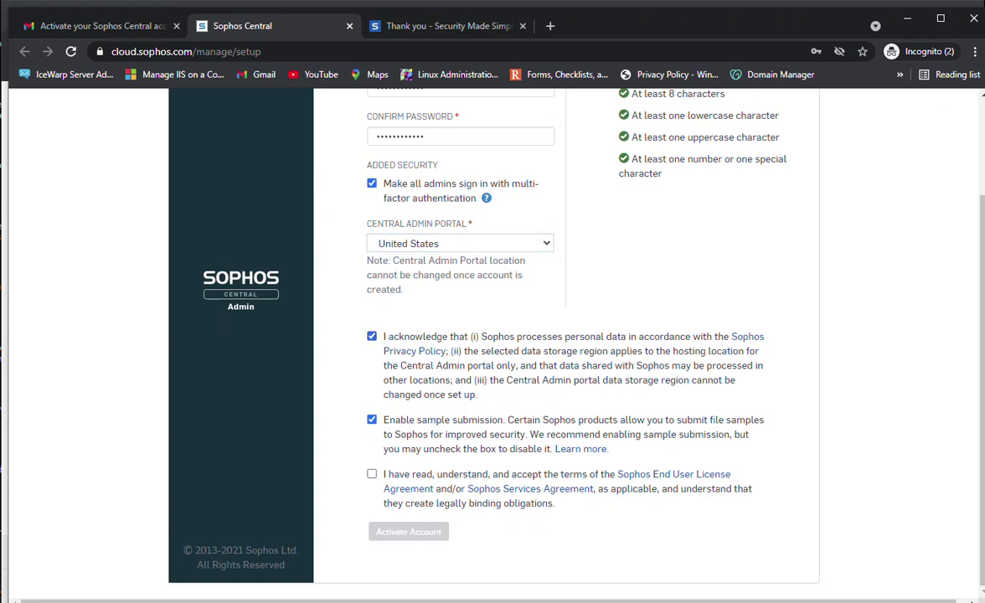
click(371, 474)
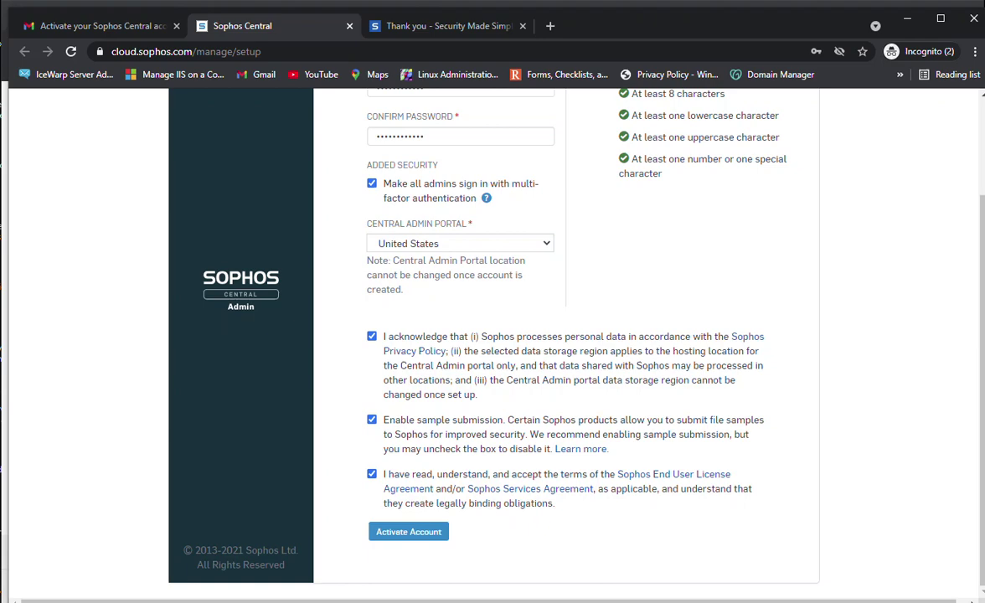
scroll(492, 335, up, 2)
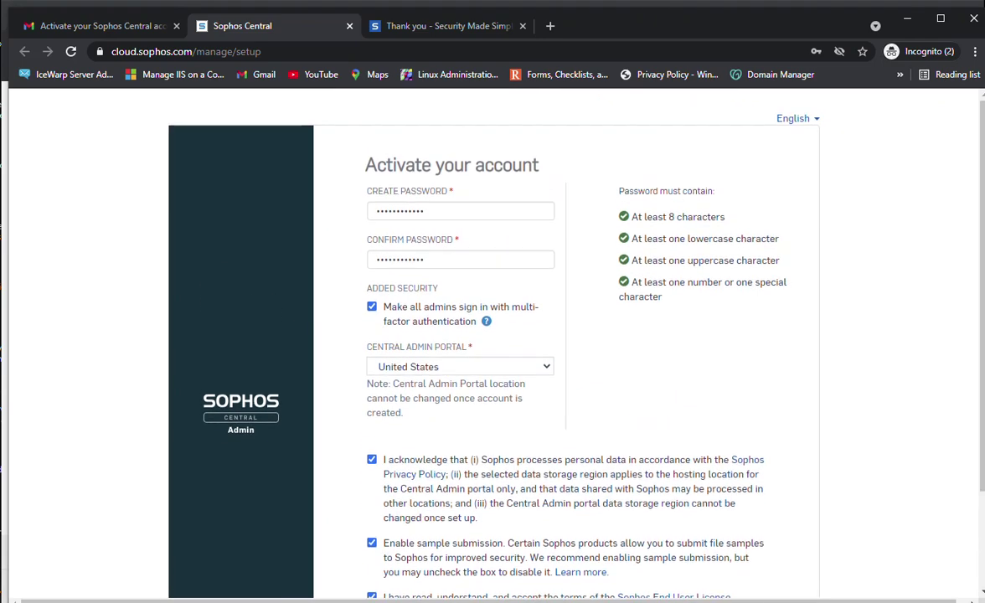
scroll(493, 335, down, 2)
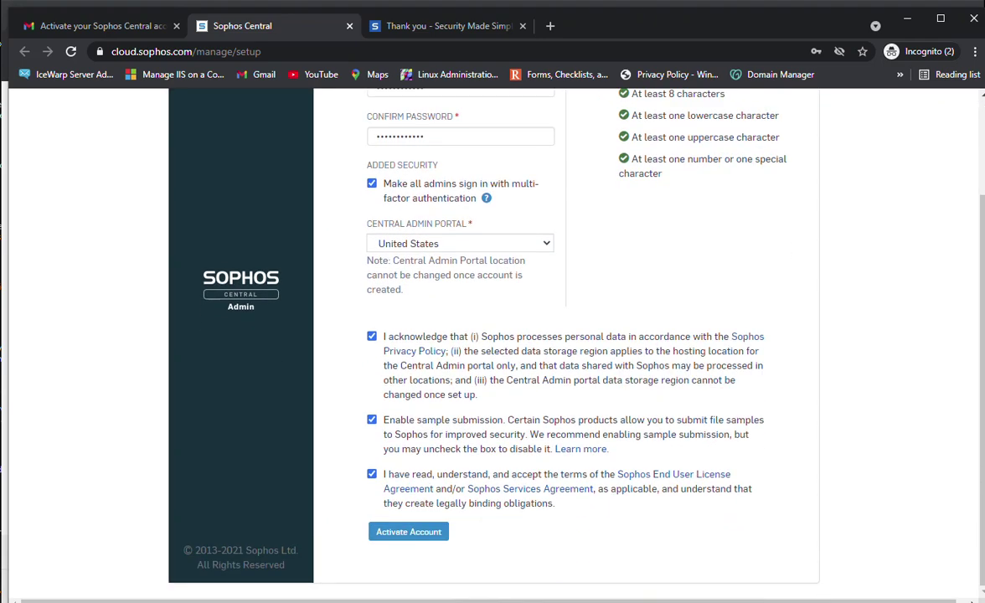
scroll(493, 335, up, 2)
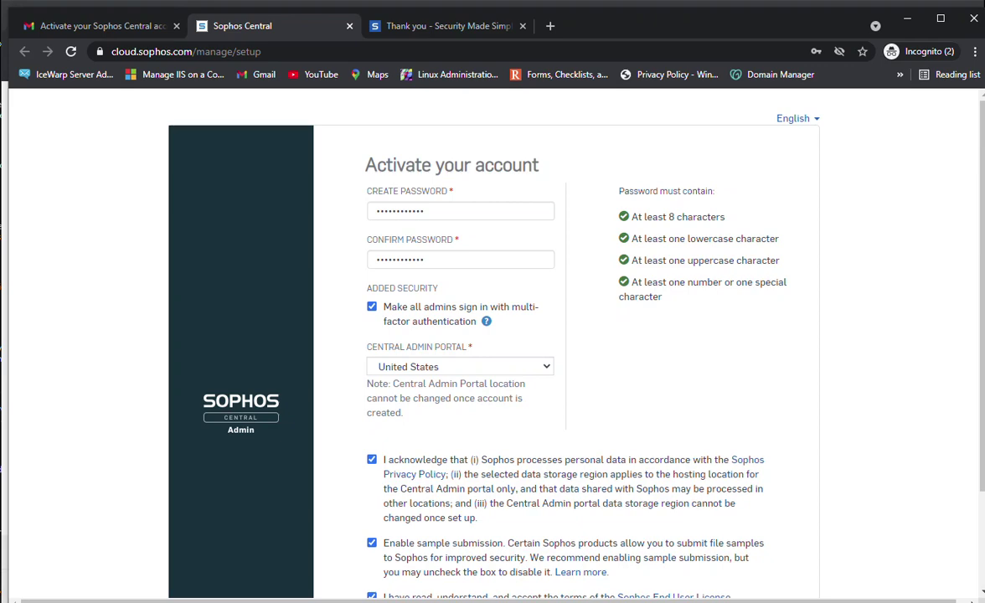
scroll(529, 488, down, 2)
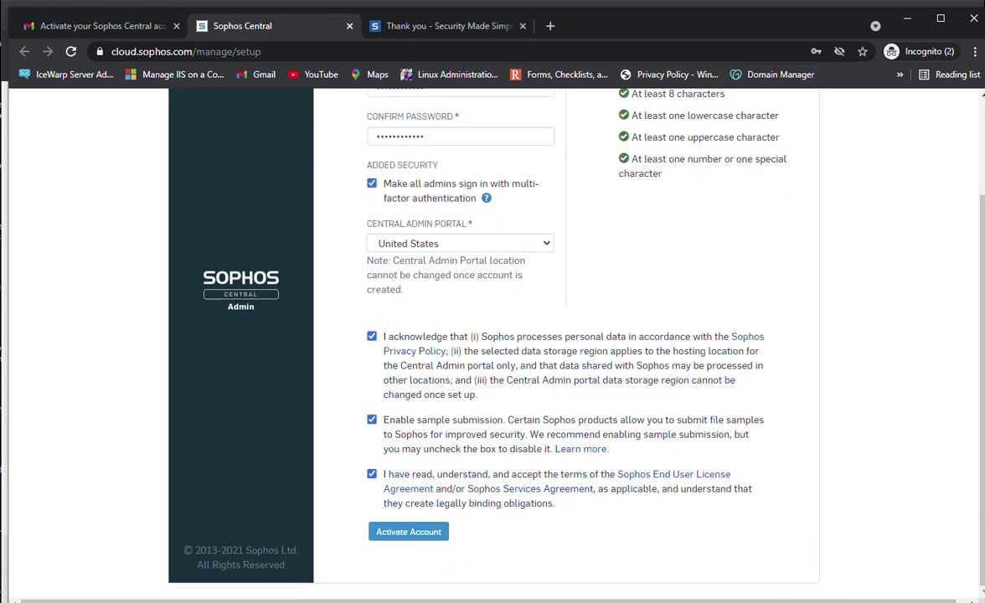
click(408, 532)
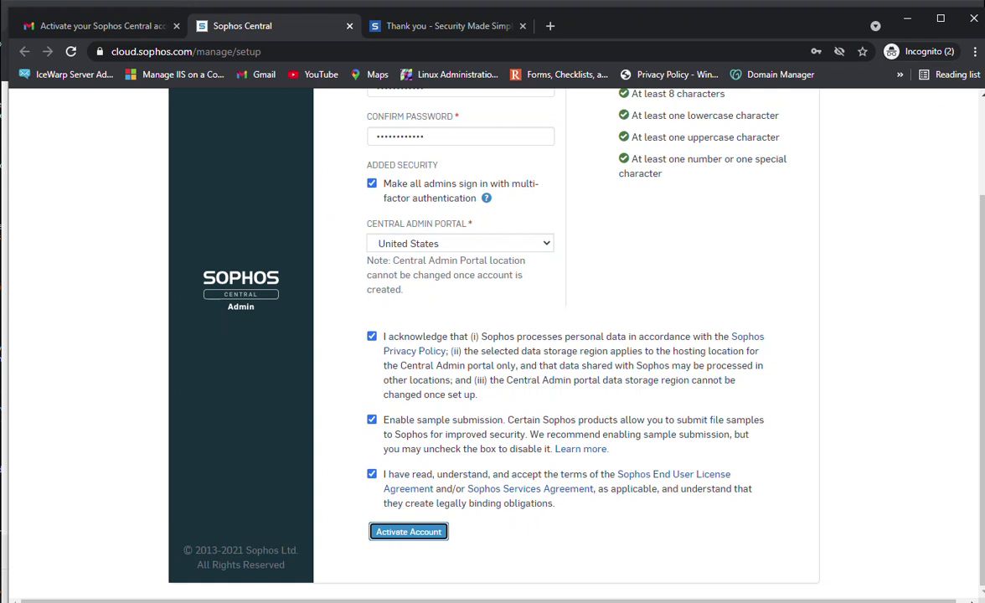
key(Return)
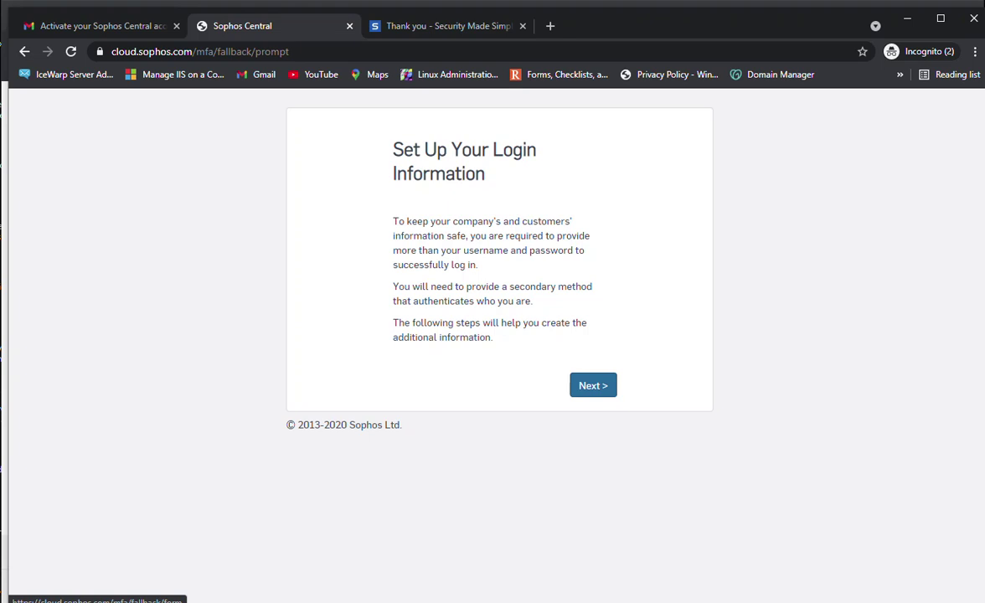
Continue past Set Up Your Login Information to the security code and PIN page.
click(593, 386)
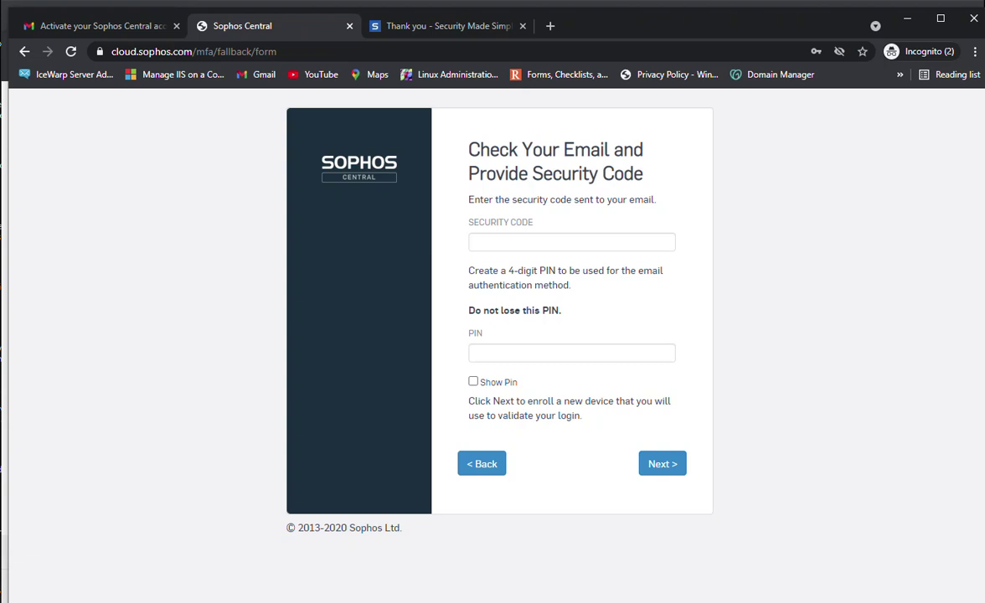
Open the 'Your security code' email in Gmail, copy the code, and return to Sophos Central.
click(92, 25)
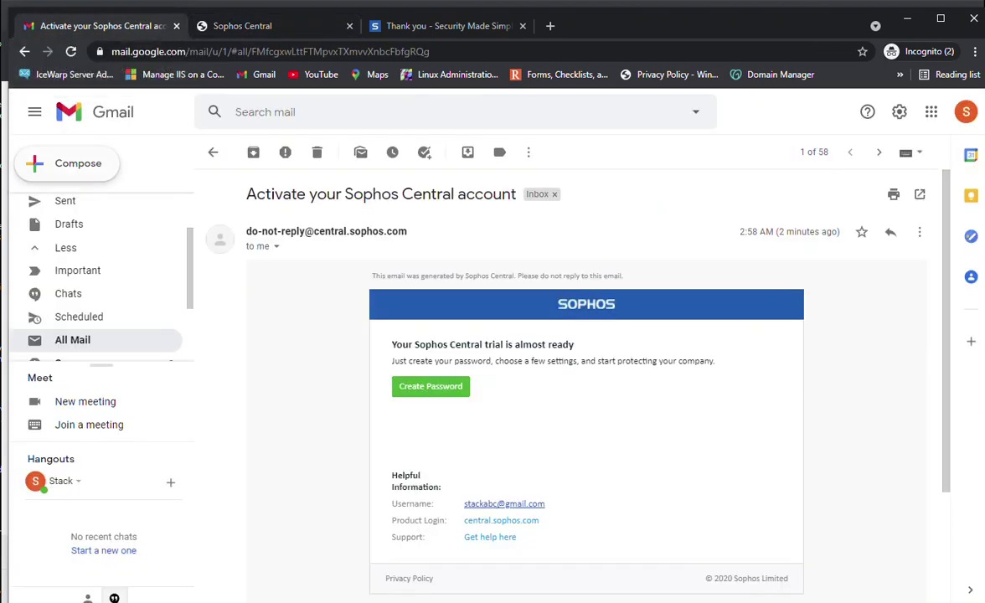
scroll(100, 250, up, 3)
click(100, 203)
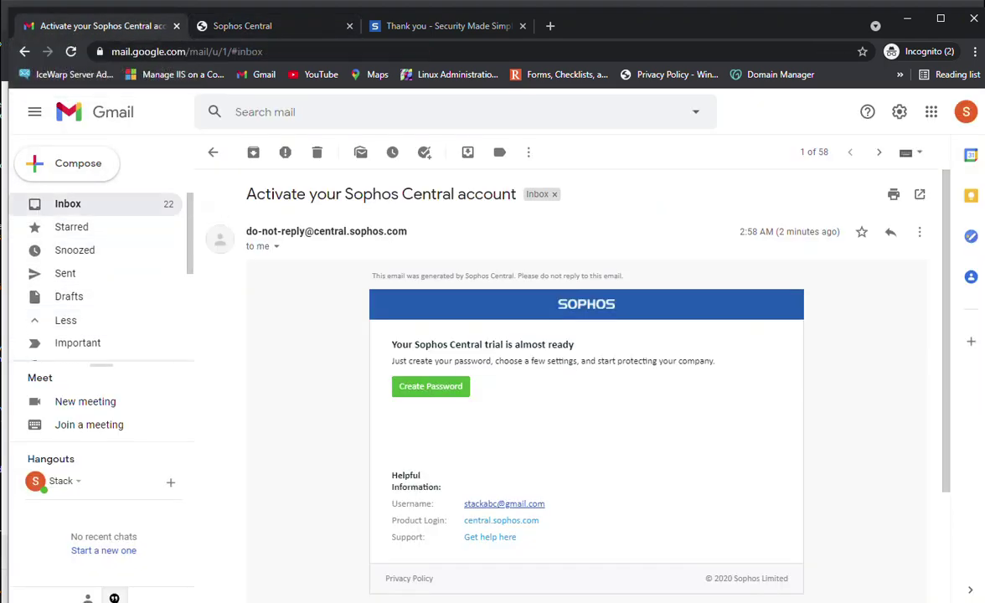
click(437, 224)
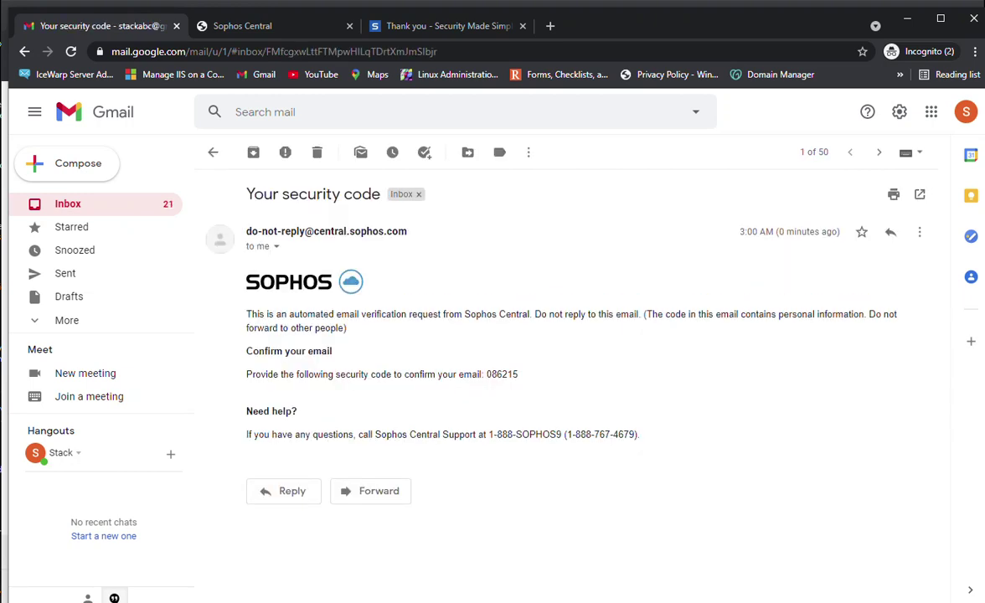
double_click(502, 374)
right_click(510, 376)
click(527, 385)
key(ctrl+Tab)
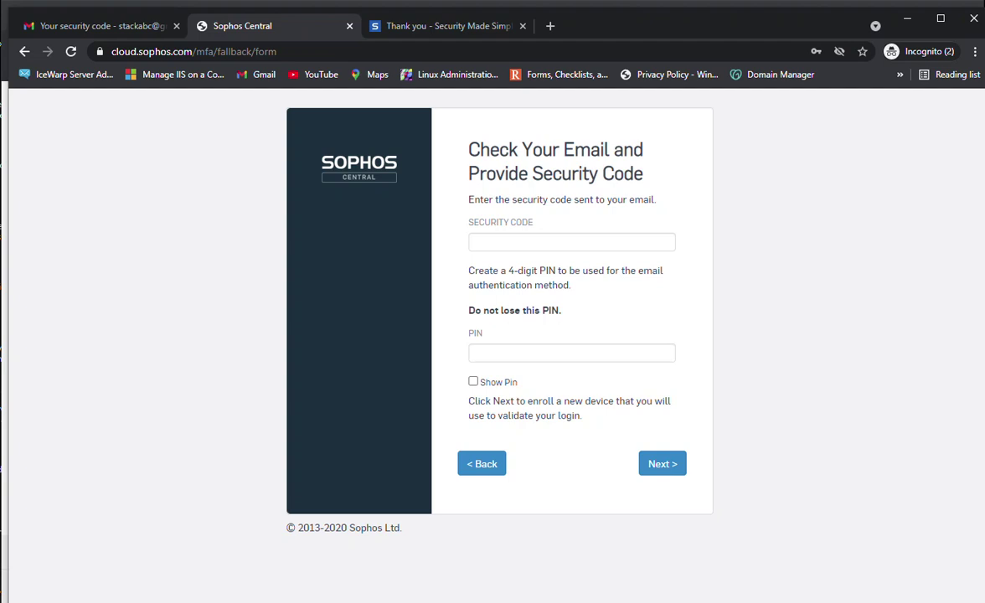
Paste the copied security code into the Security Code field.
click(571, 242)
key(ctrl+v)
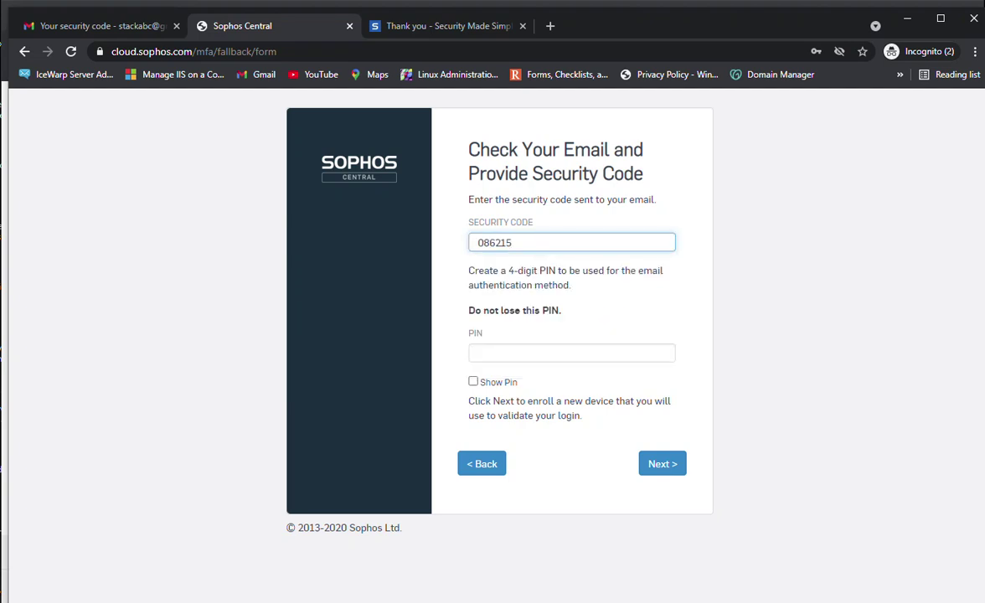
key(Down)
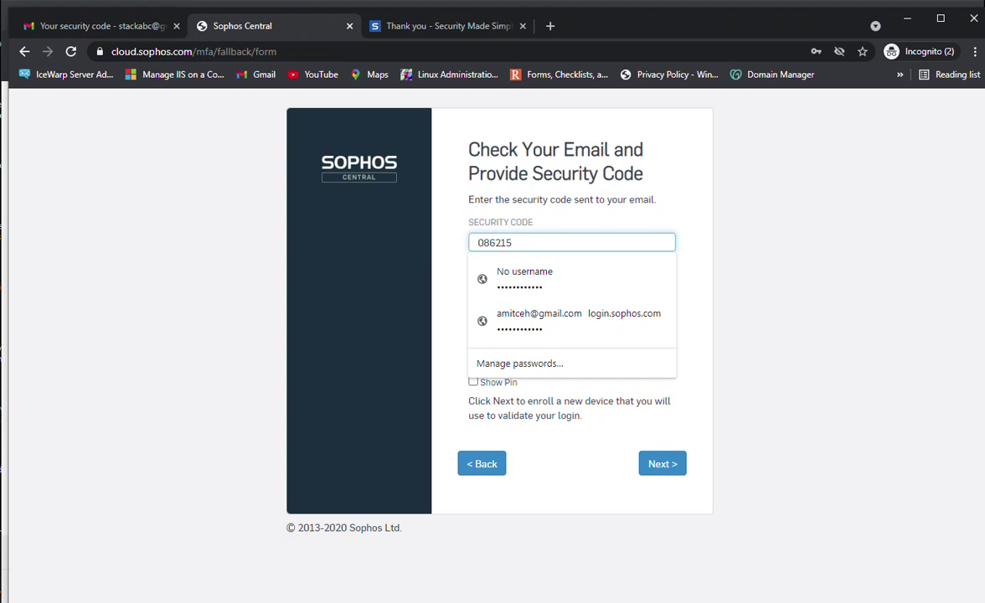
key(Escape)
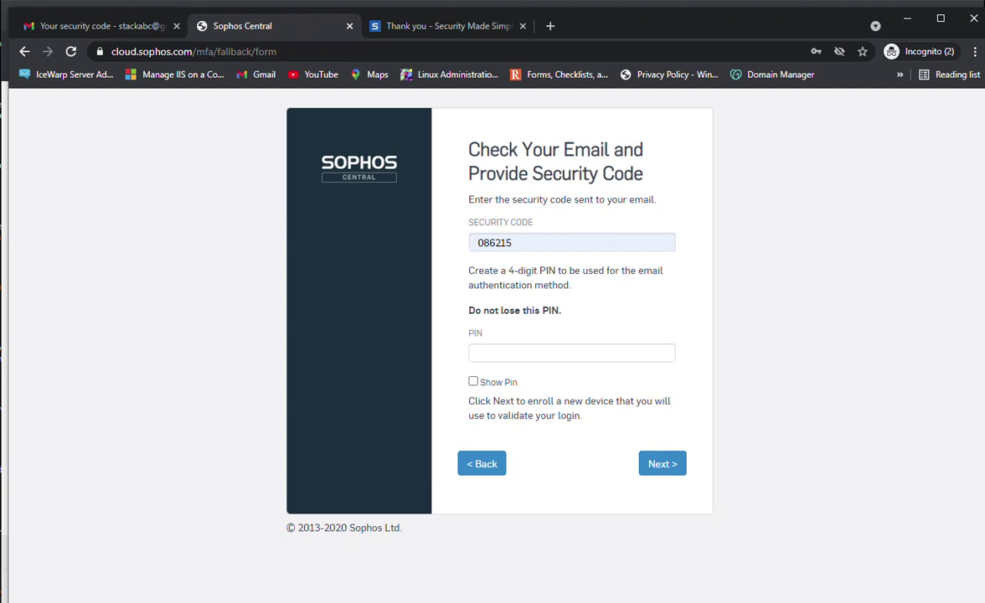
Enter a new 4-digit PIN and submit the security-code form.
click(572, 352)
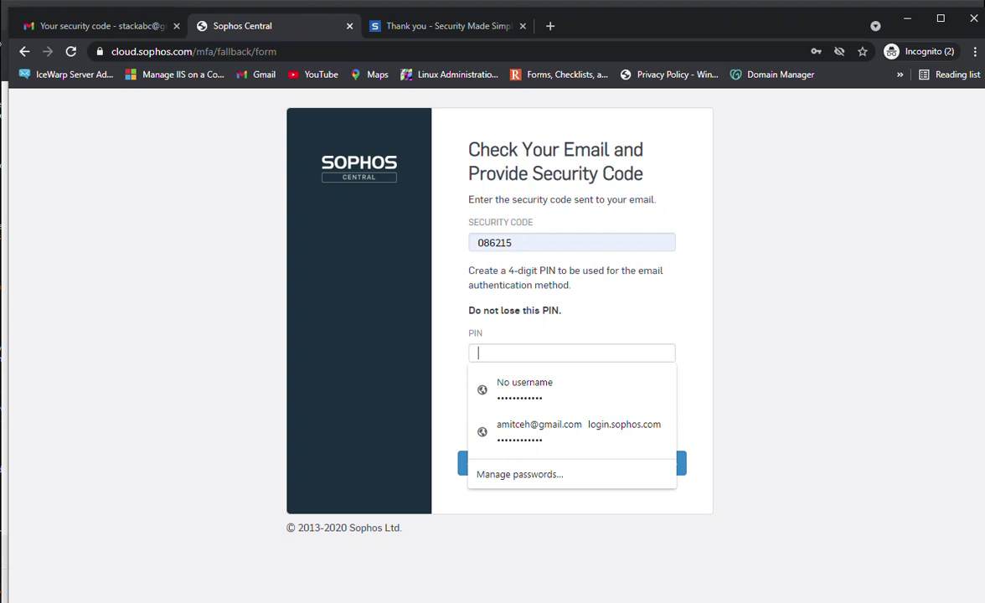
text(••••)
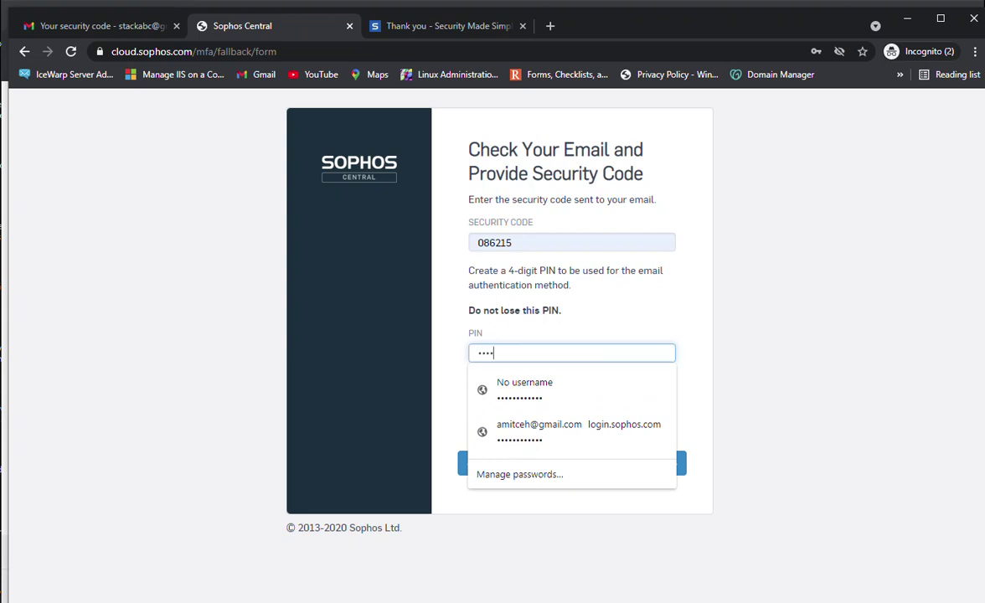
key(ctrl+a)
text(••••)
key(Tab)
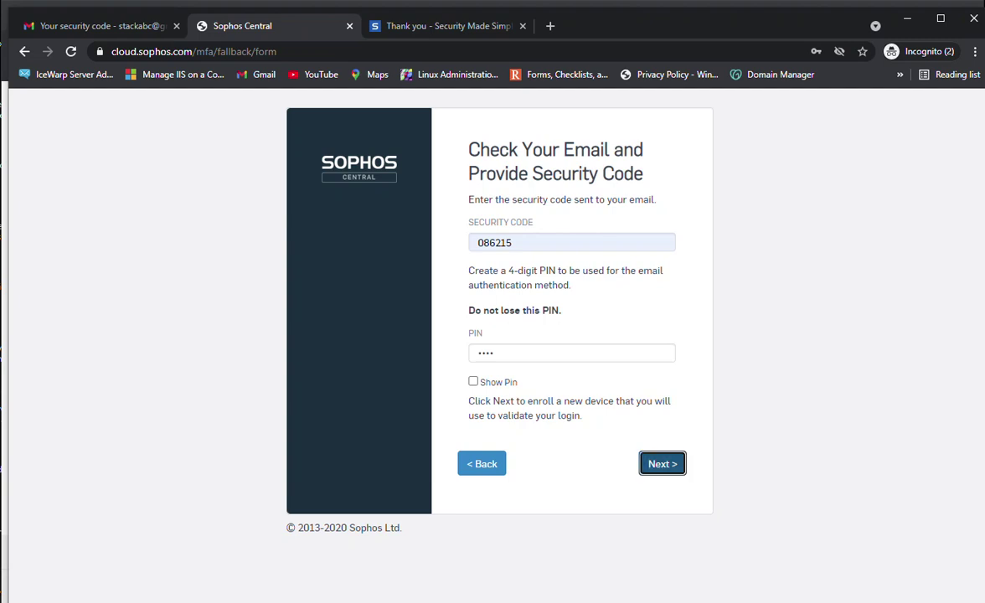
key(Return)
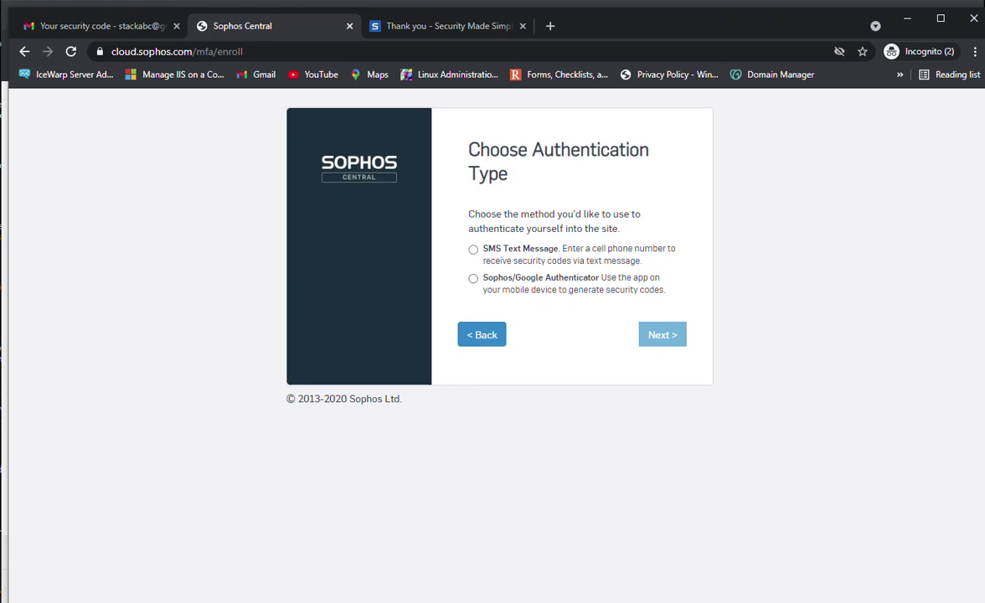
Choose SMS Text Message authentication and set the country to India.
click(473, 249)
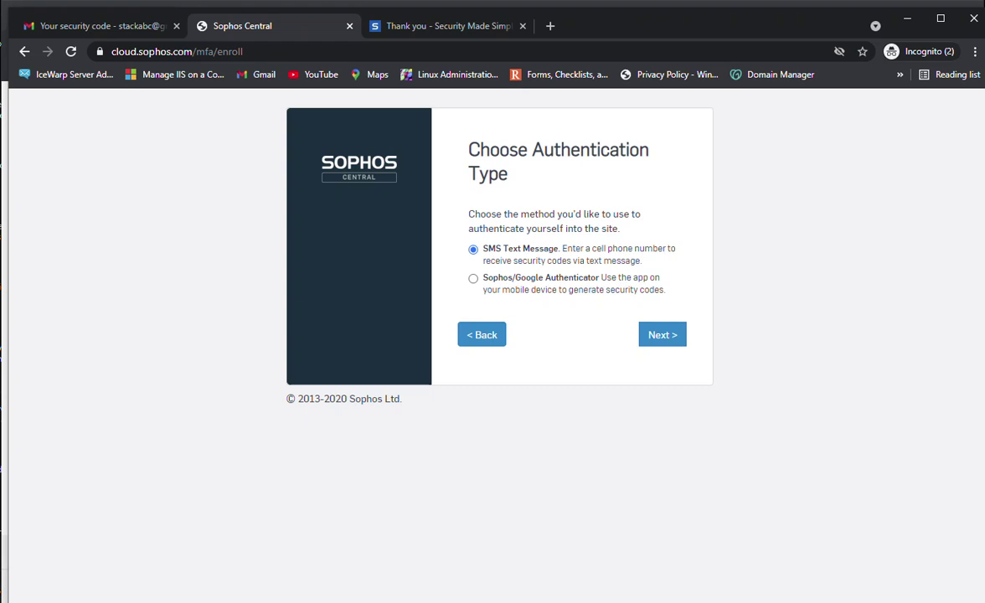
click(663, 335)
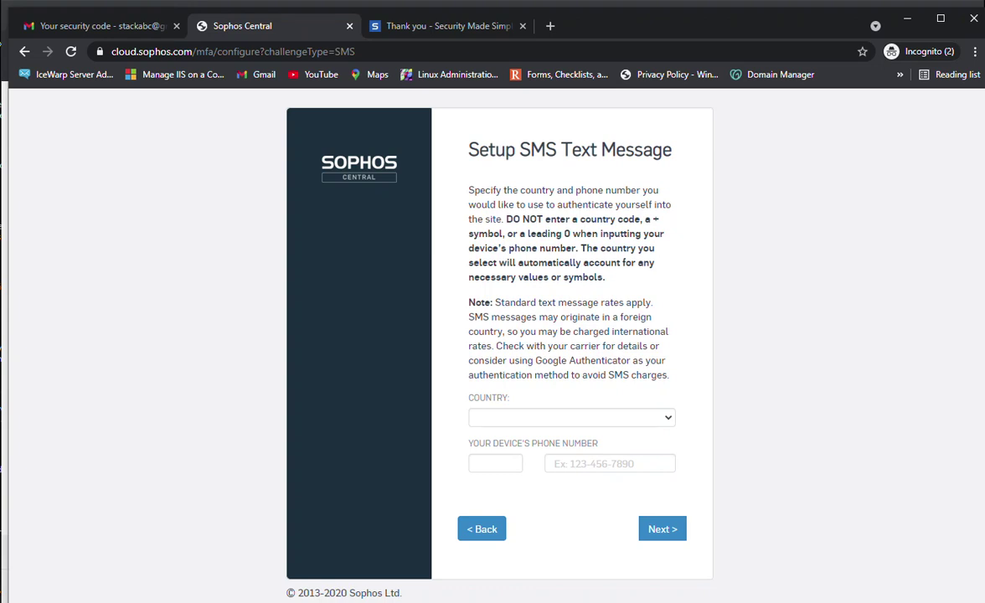
click(571, 417)
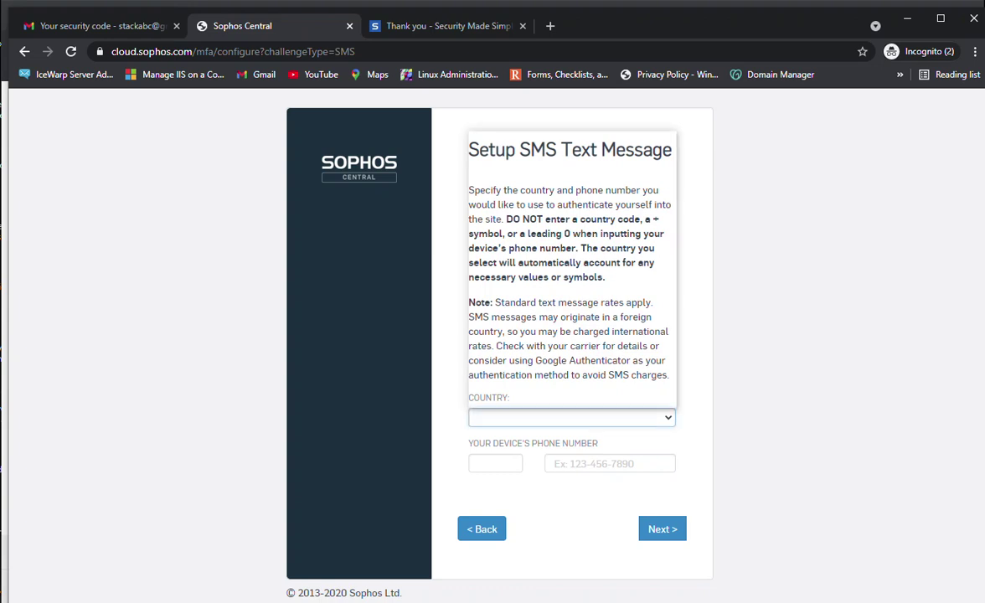
text(india)
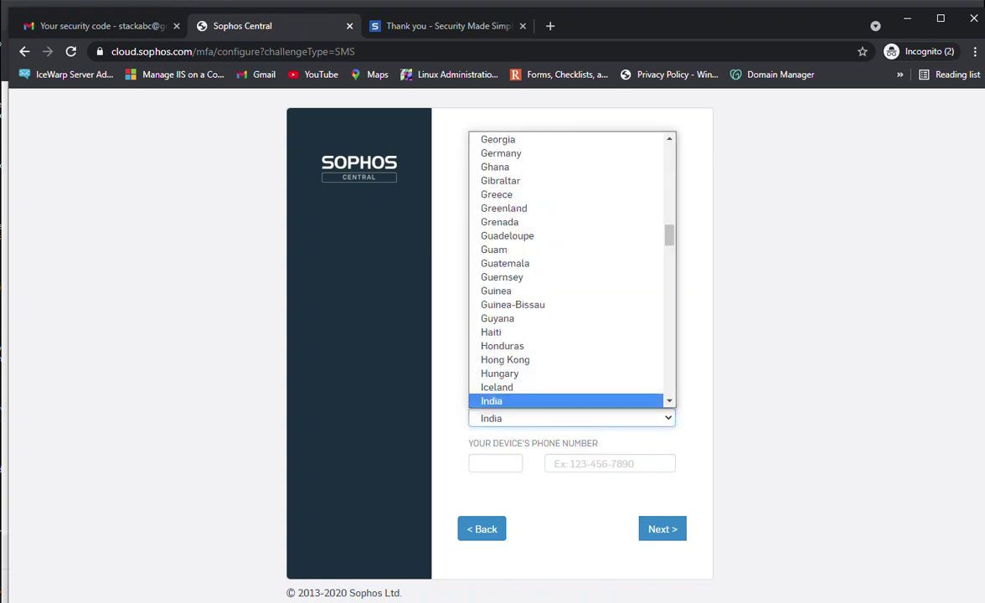
key(Return)
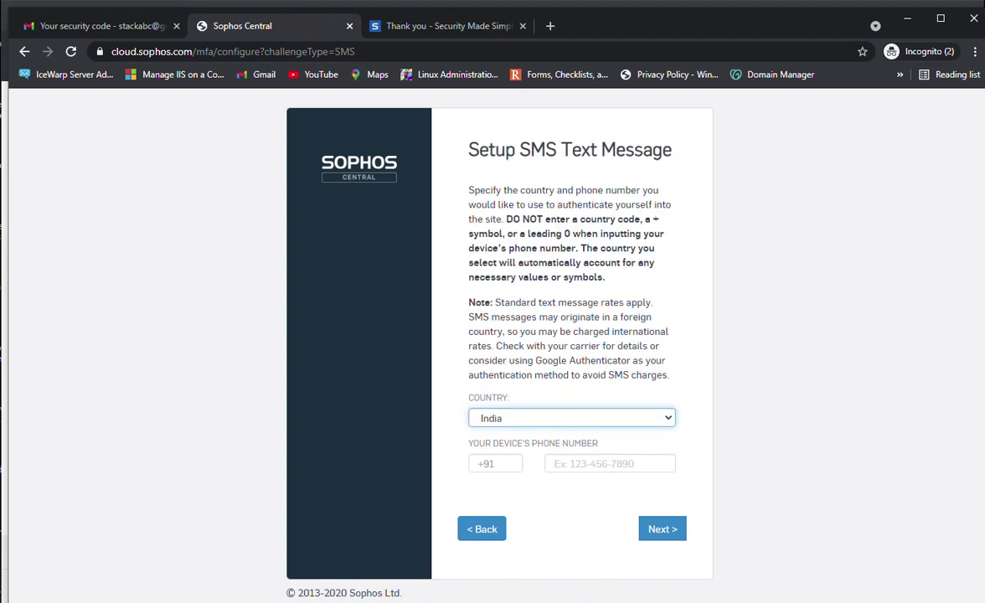
Enter the mobile phone number and submit it for device verification.
click(609, 463)
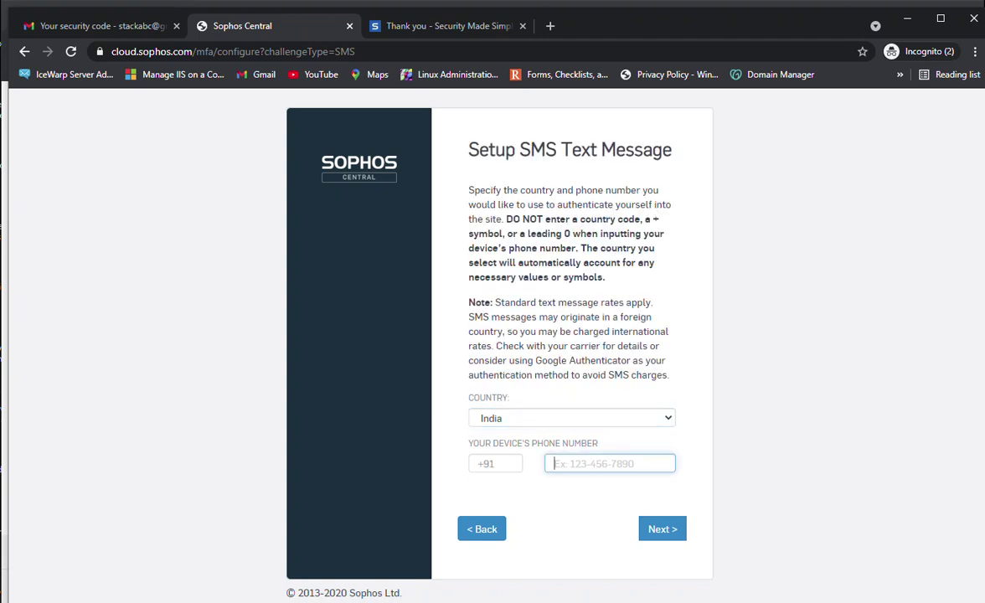
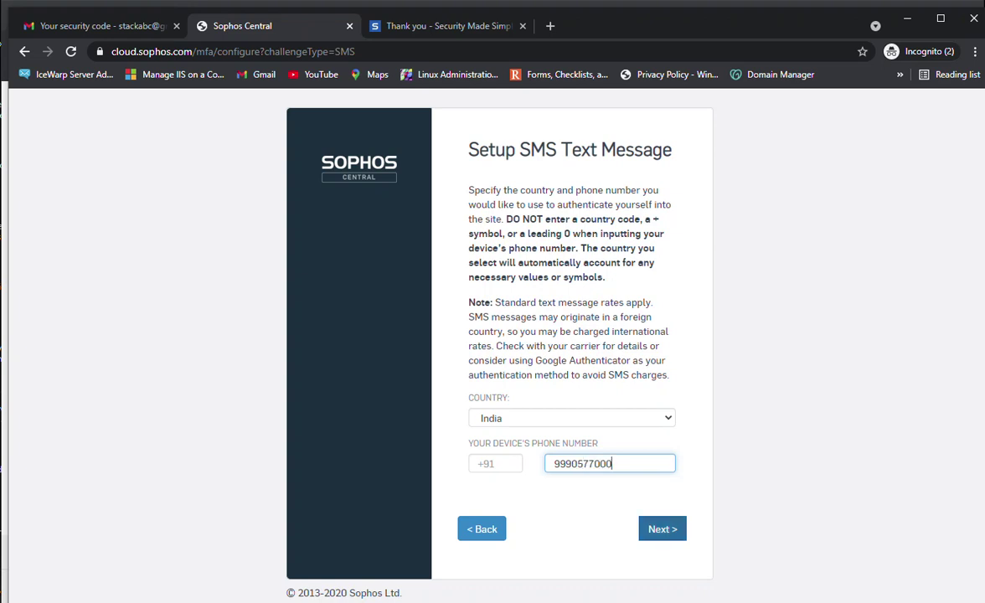
key(Tab)
key(Return)
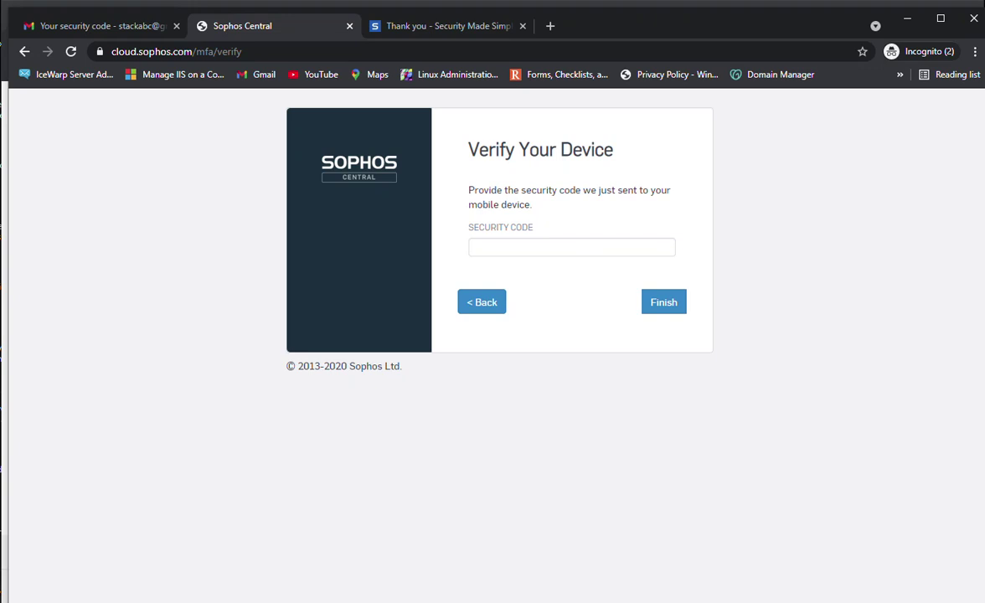
Enter the SMS security code and finish MFA setup to reach the zero-alert Dashboard.
click(479, 247)
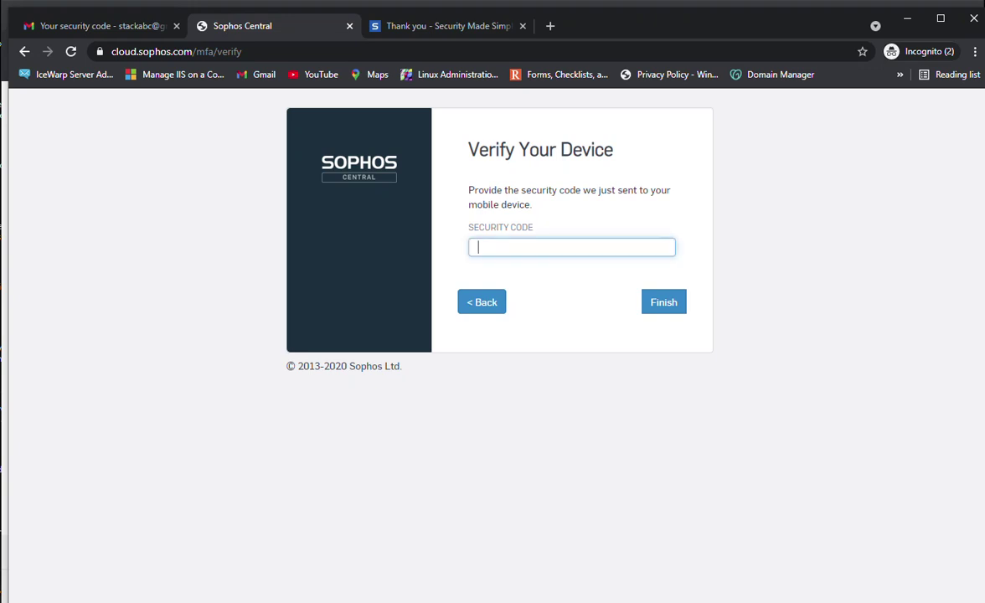
click(663, 302)
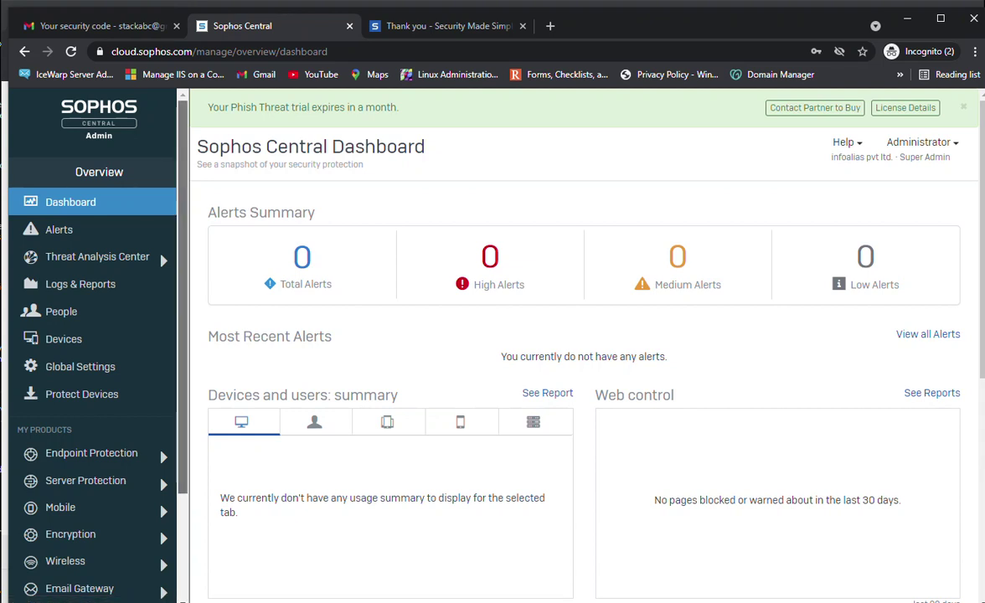
scroll(92, 336, down, 2)
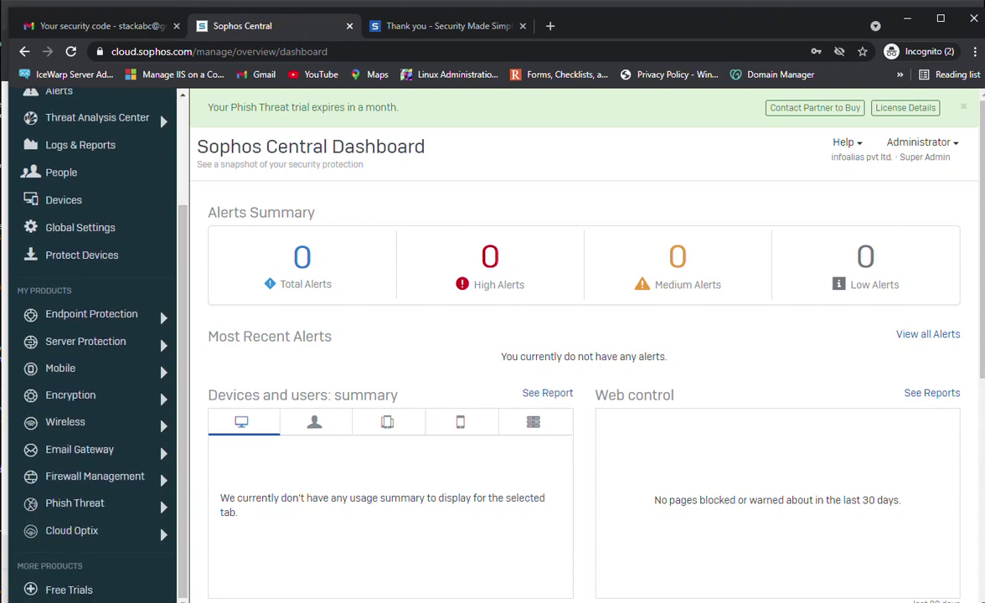
scroll(92, 335, up, 2)
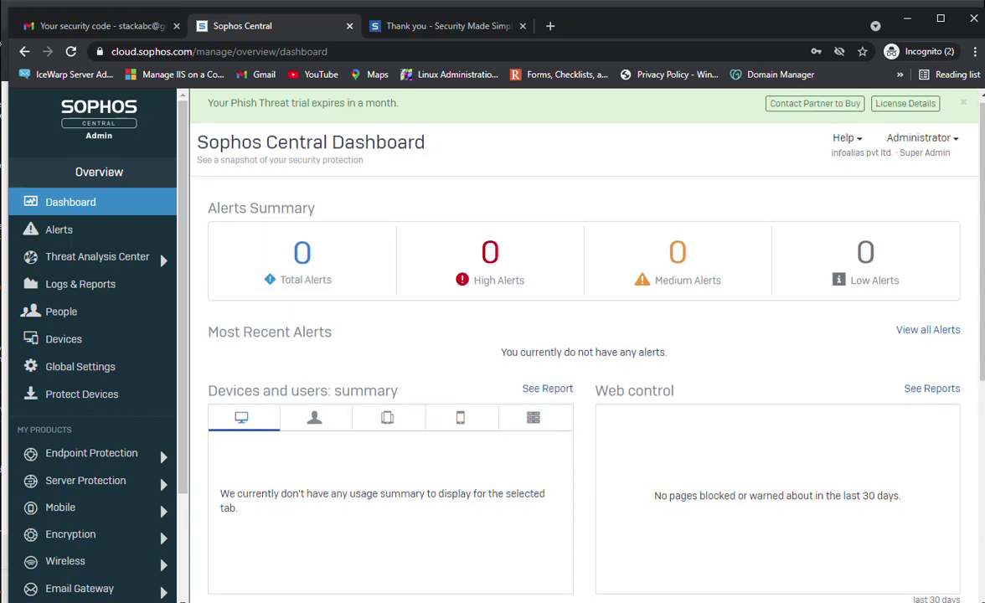
scroll(584, 335, down, 5)
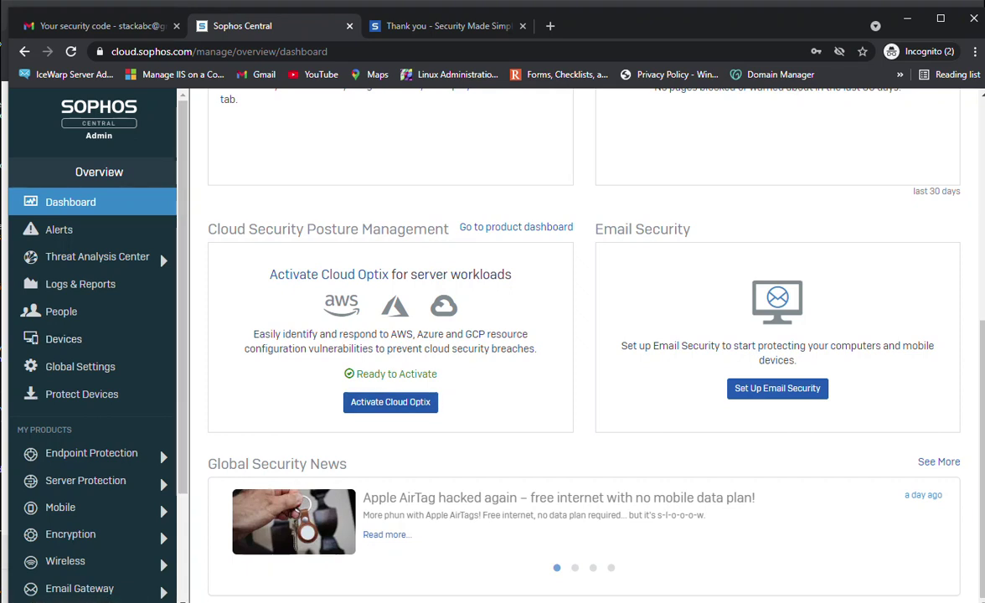
scroll(90, 318, down, 3)
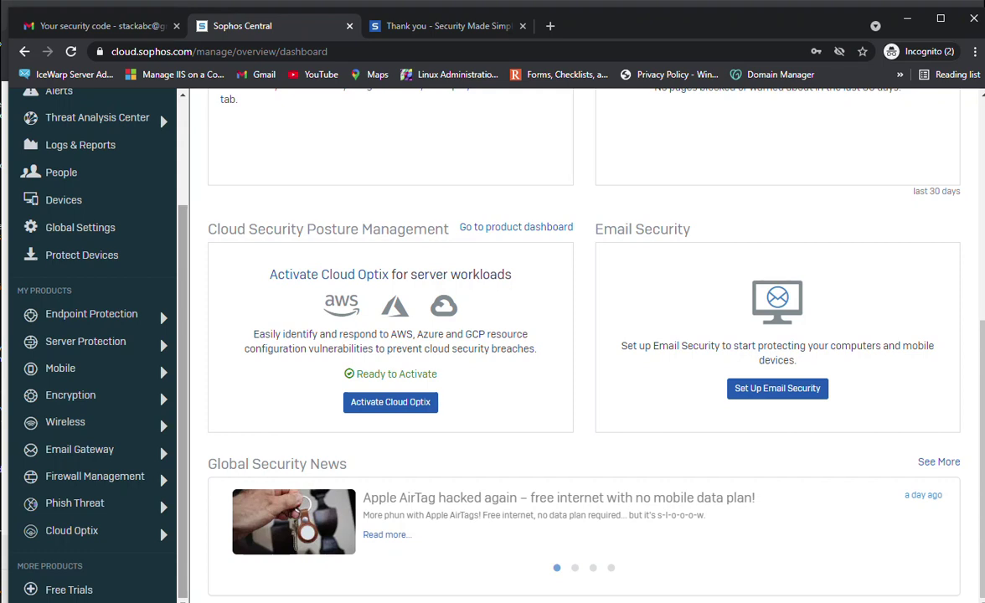
scroll(92, 335, up, 2)
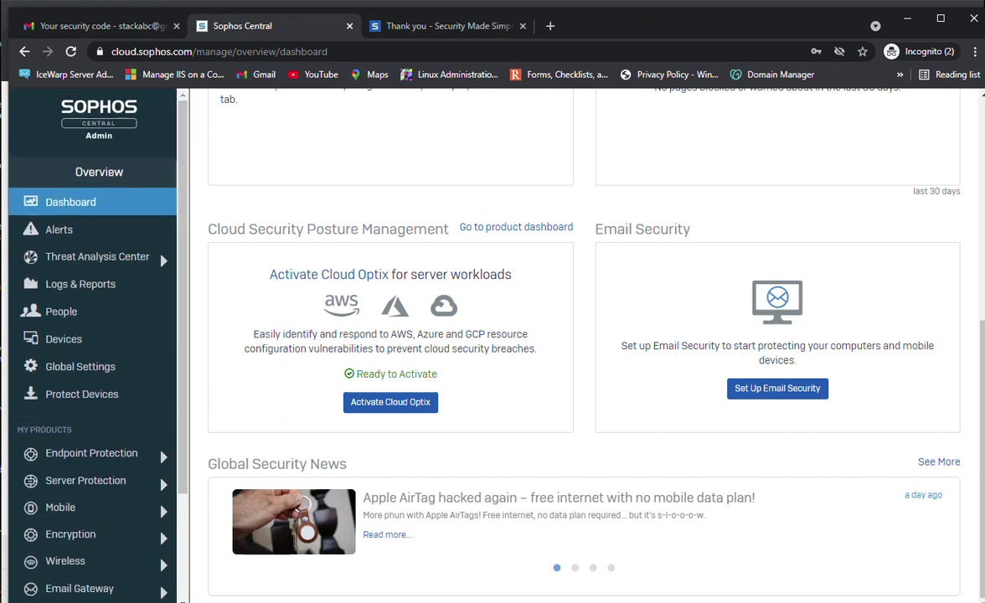